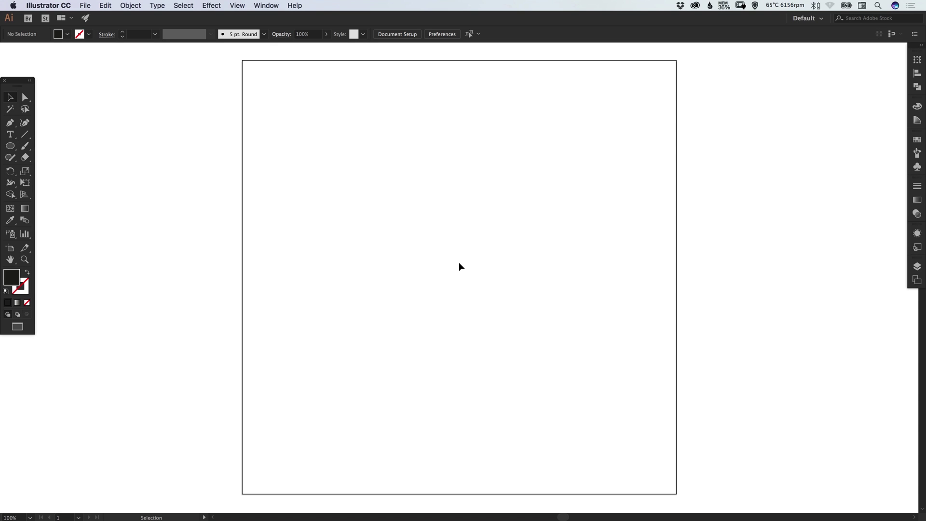
- Draw a 543×543 px circle with the Ellipse Tool
left_click(11, 147)
left_click_drag(331, 170, 572, 430)
key("v")
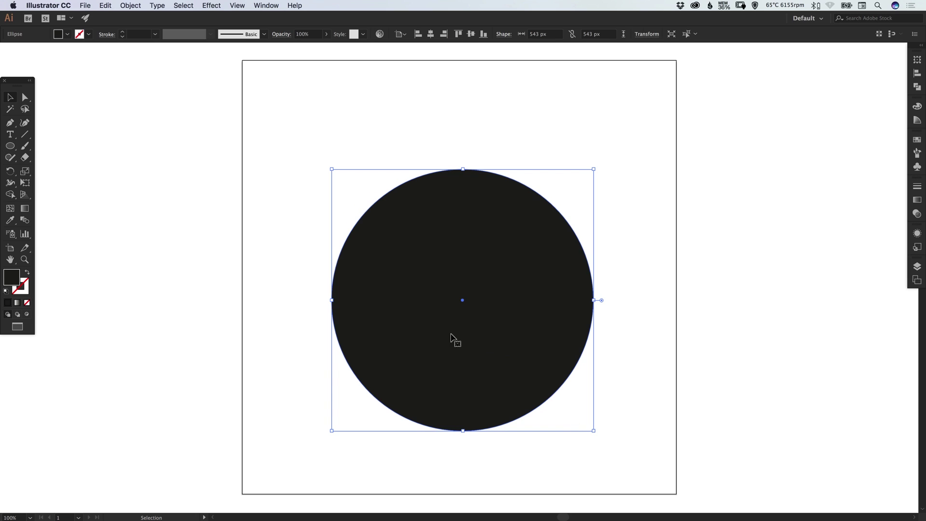
- Check the circle's black fill and empty stroke, glancing at the Swatches panel
left_click(26, 295)
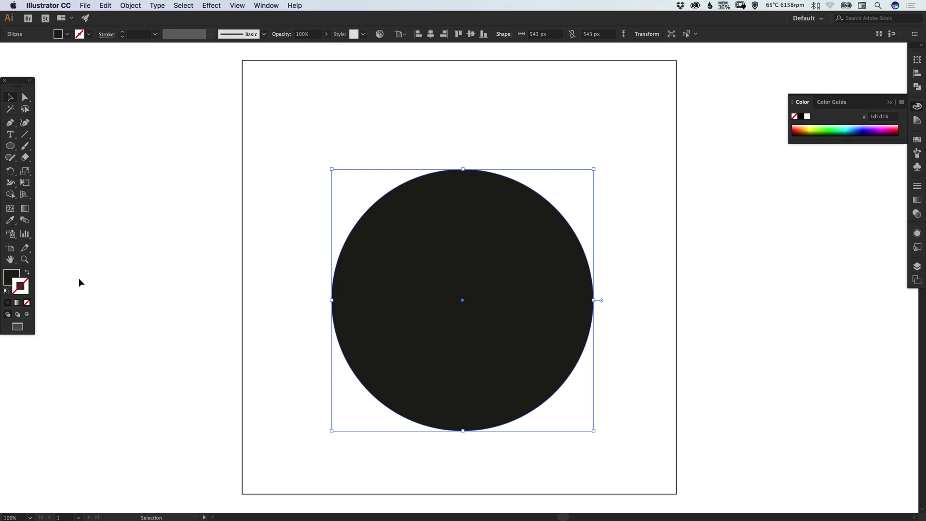
left_click(16, 276)
left_click(917, 139)
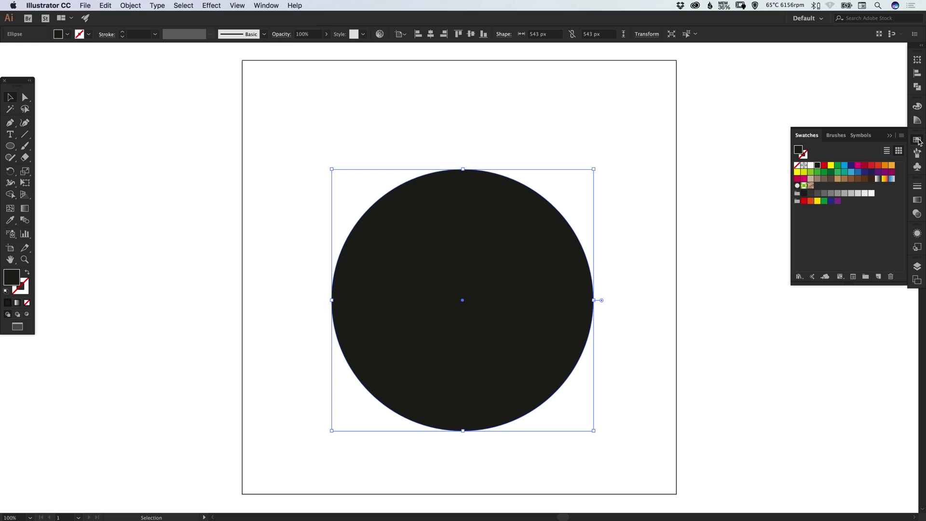
left_click(917, 140)
- Zoom in close on the circle with a Zoom tool marquee
key("z")
left_click_drag(285, 123, 649, 374)
left_click(237, 5)
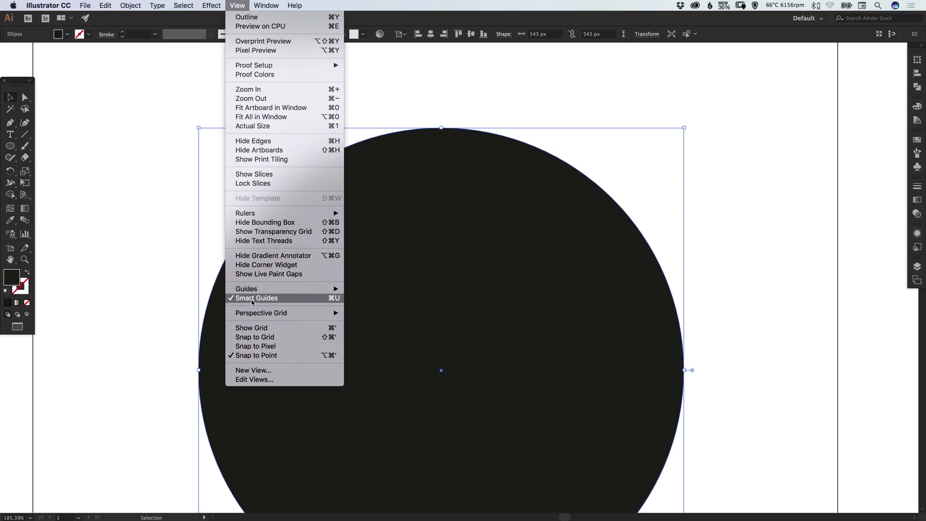
- Lock the circle with Object > Lock > Selection, then zoom out to 150% and pan up
left_click(173, 250)
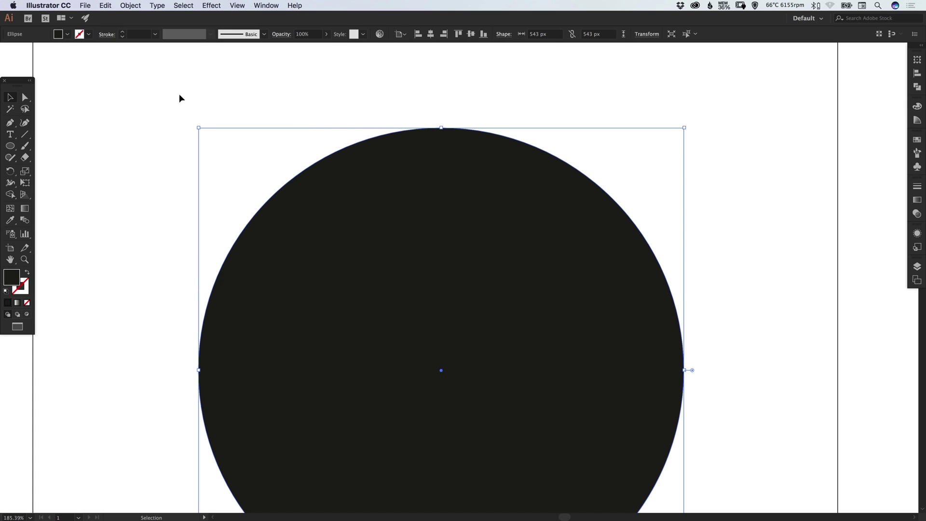
left_click(126, 4)
mouse_move(133, 58)
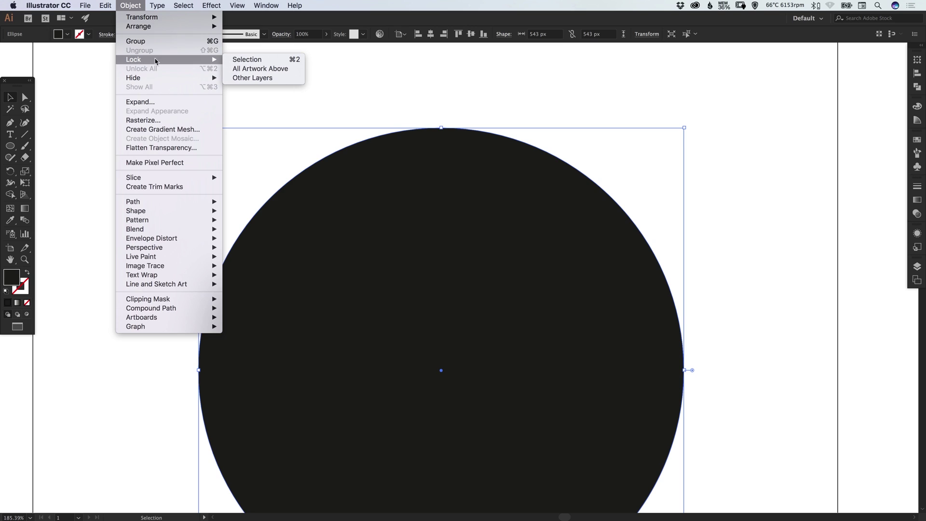
left_click(262, 59)
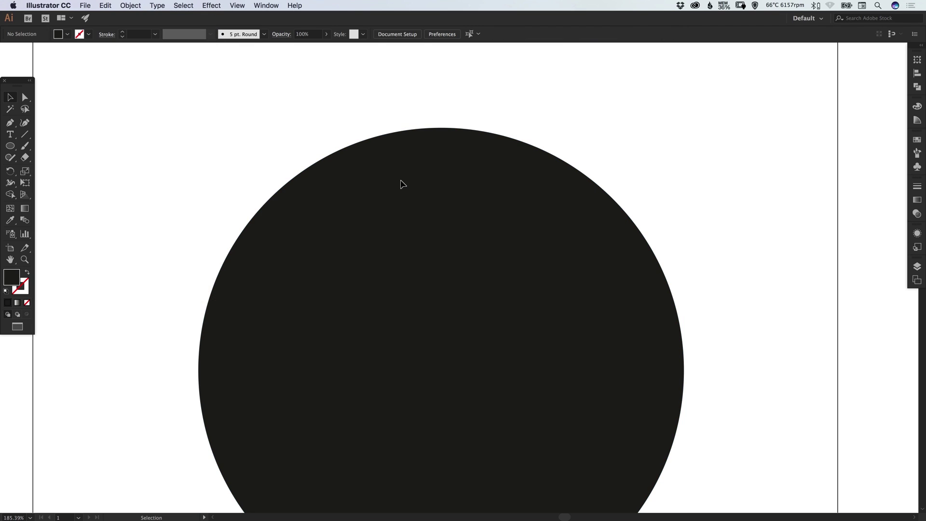
key("super+minus")
left_click_drag(401, 184, 395, 264)
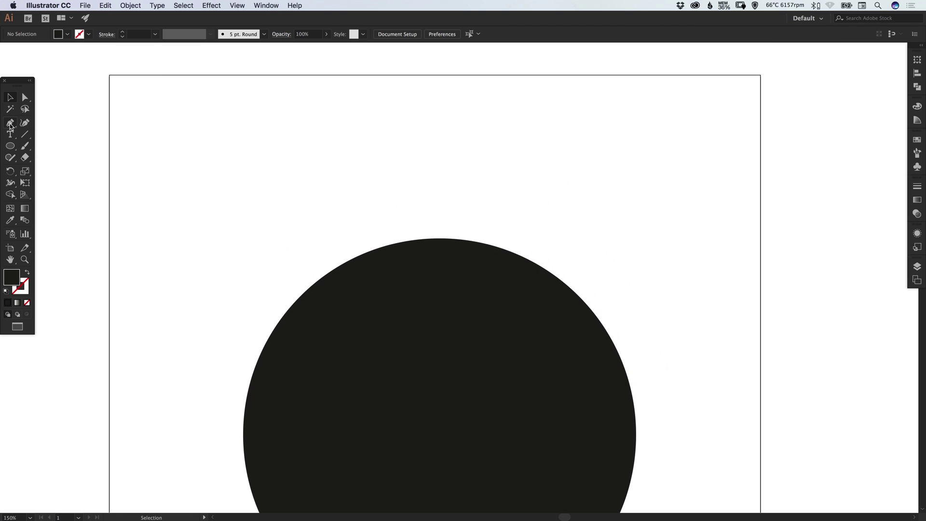
- With the Pen tool, curve a segment from the circle's upper-left edge to a point above its centre
left_click(9, 125)
left_click(310, 286)
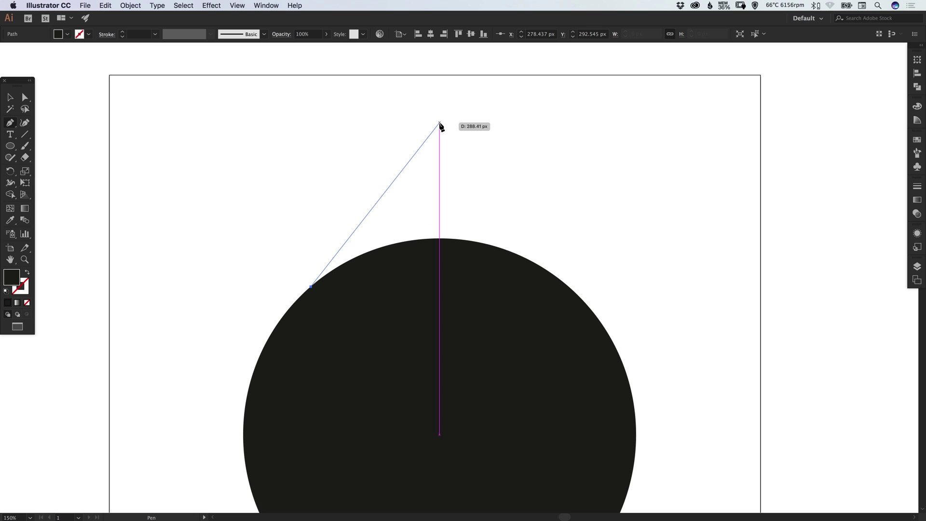
left_click_drag(440, 124, 438, 182)
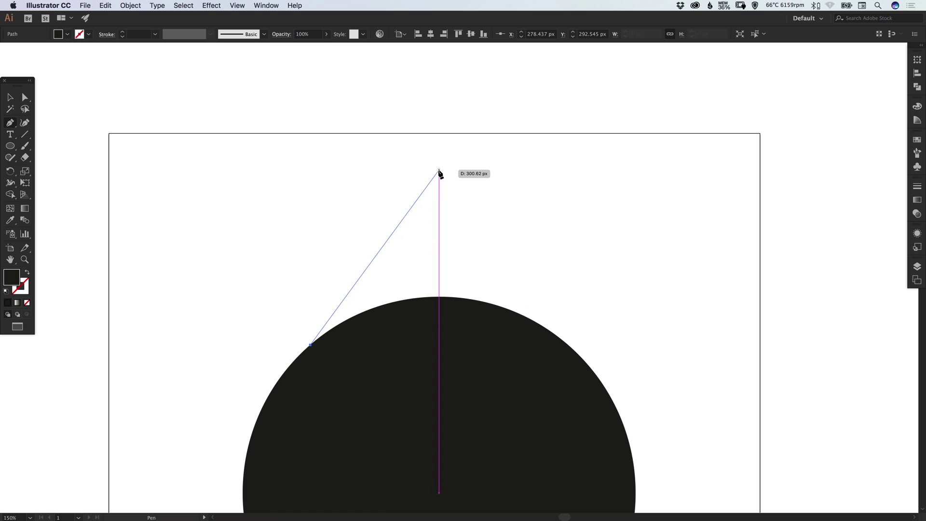
left_click(439, 170)
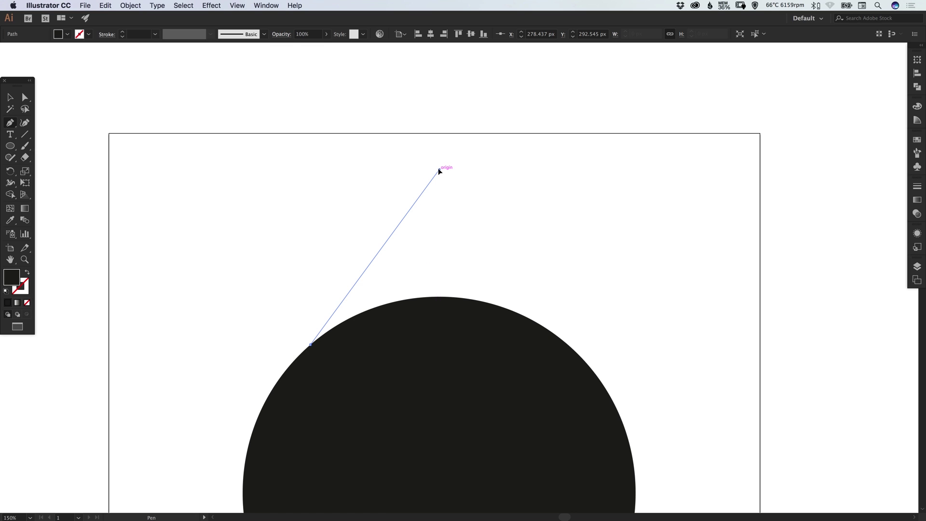
left_click_drag(439, 169, 440, 95)
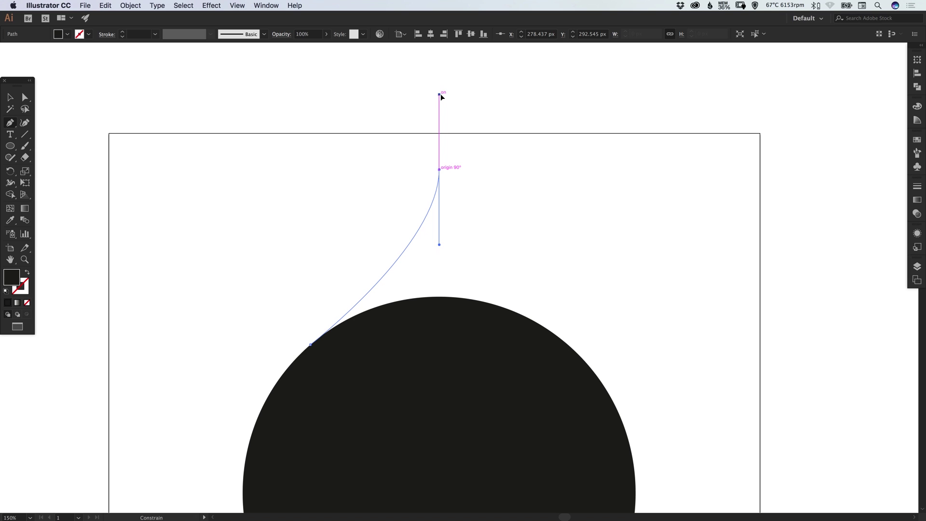
- Make the top anchor a sharp corner, add an anchor straight below, and close the path at its start
left_click_drag(440, 95, 441, 93)
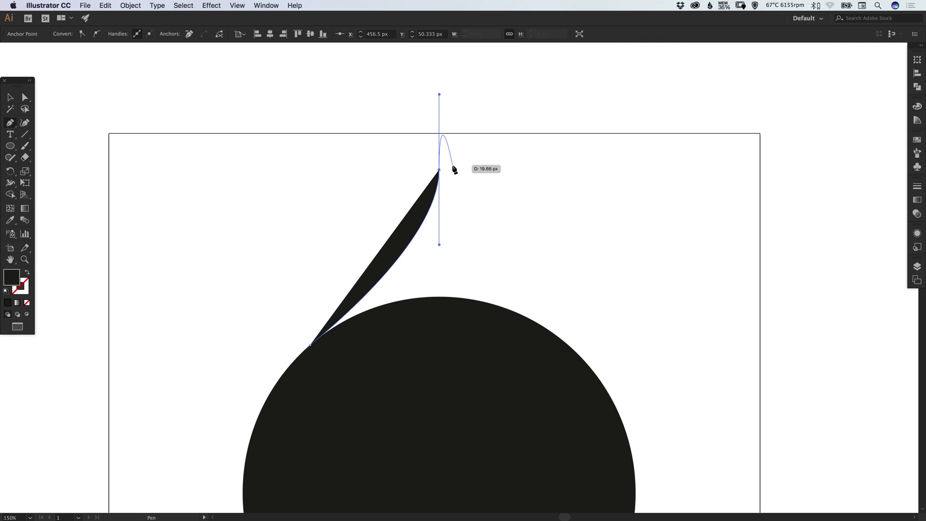
key("alt")
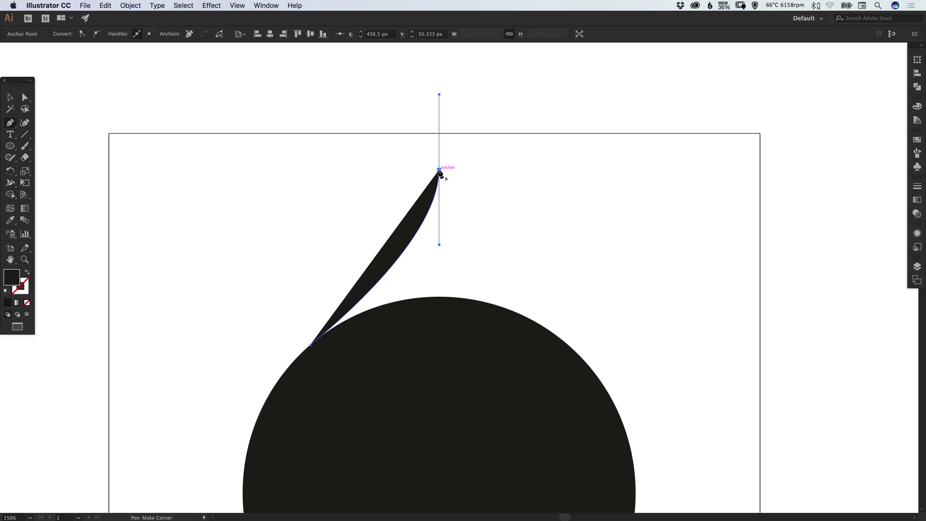
left_click(439, 171)
left_click_drag(439, 171, 441, 349)
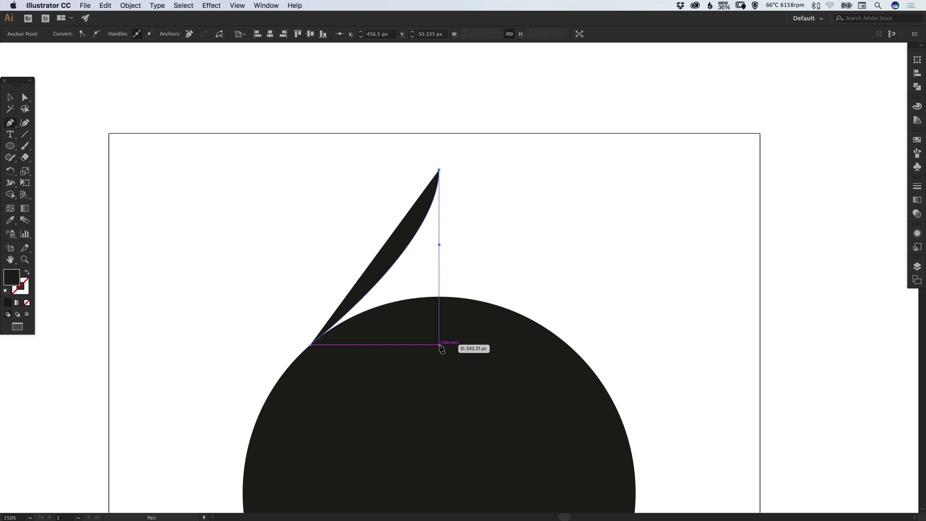
left_click_drag(441, 349, 441, 349)
left_click(442, 349)
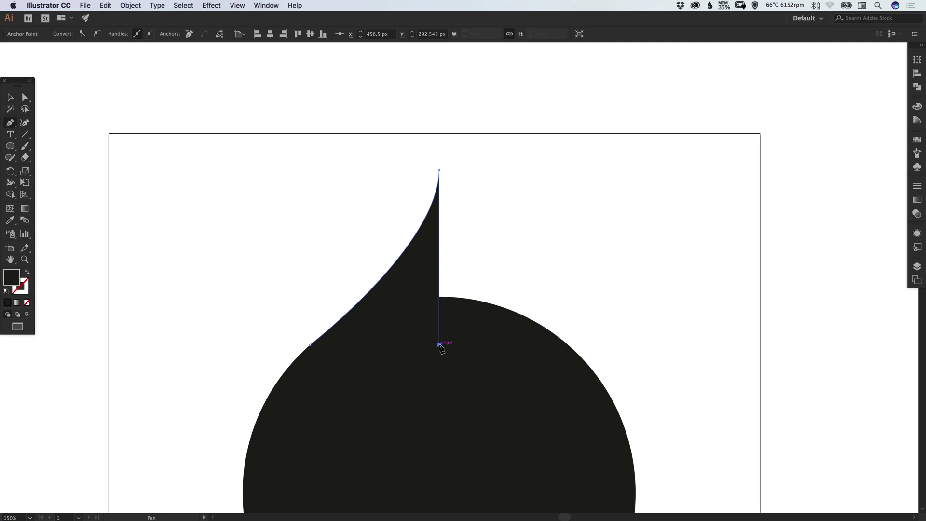
left_click(310, 345)
key("v")
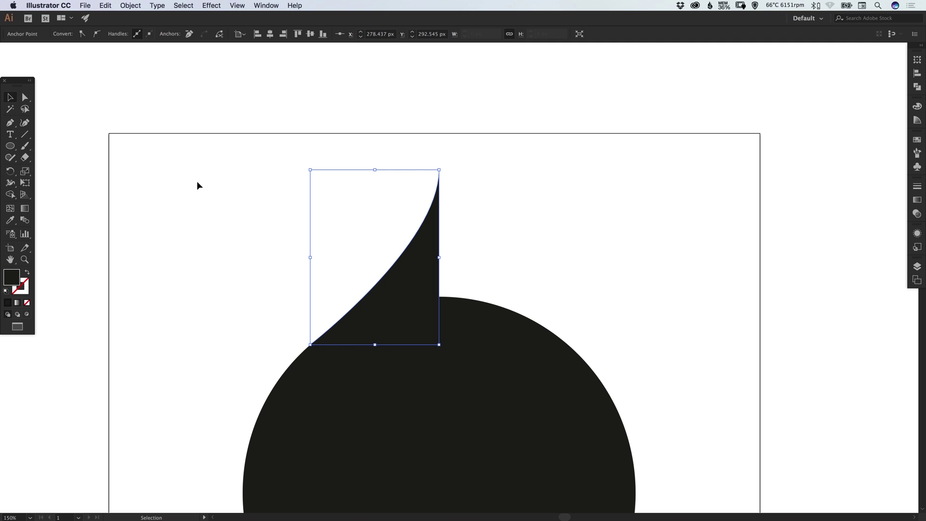
left_click(210, 235)
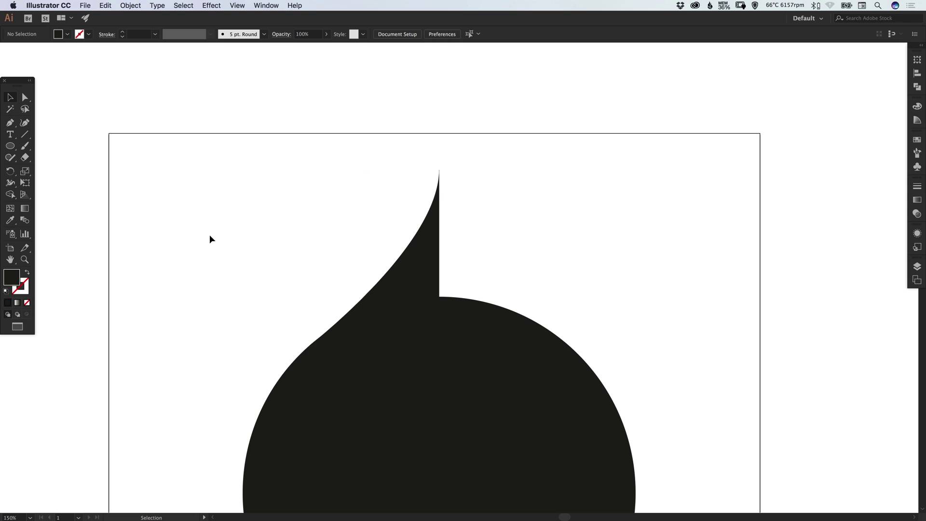
key("super+y")
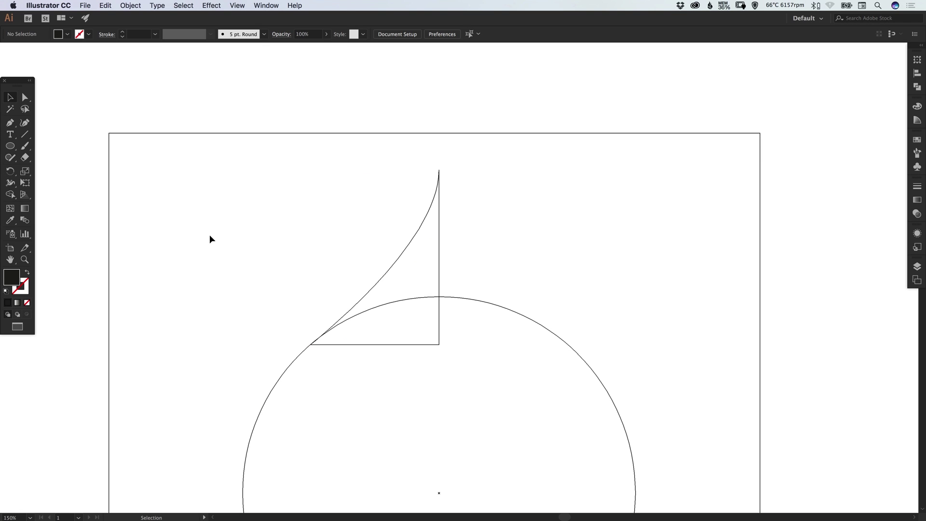
scroll(491, 323, "down", 3)
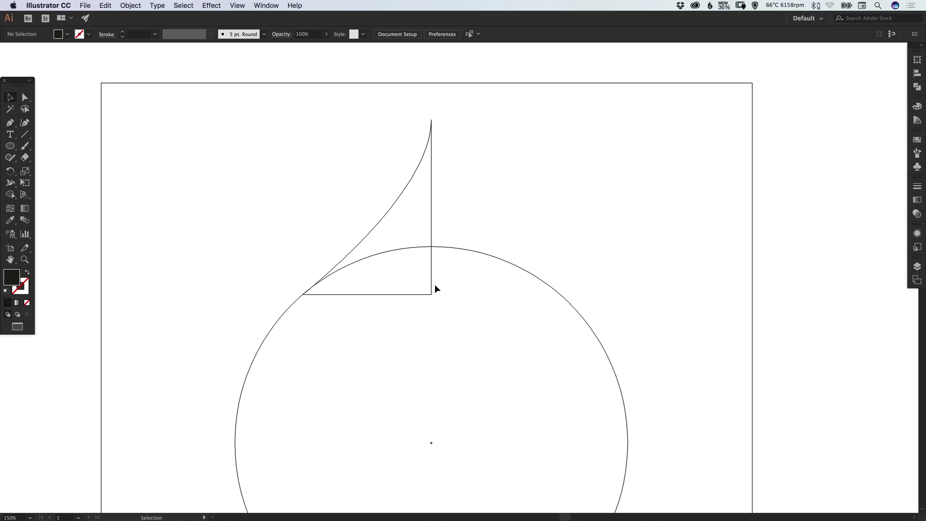
key("super+y")
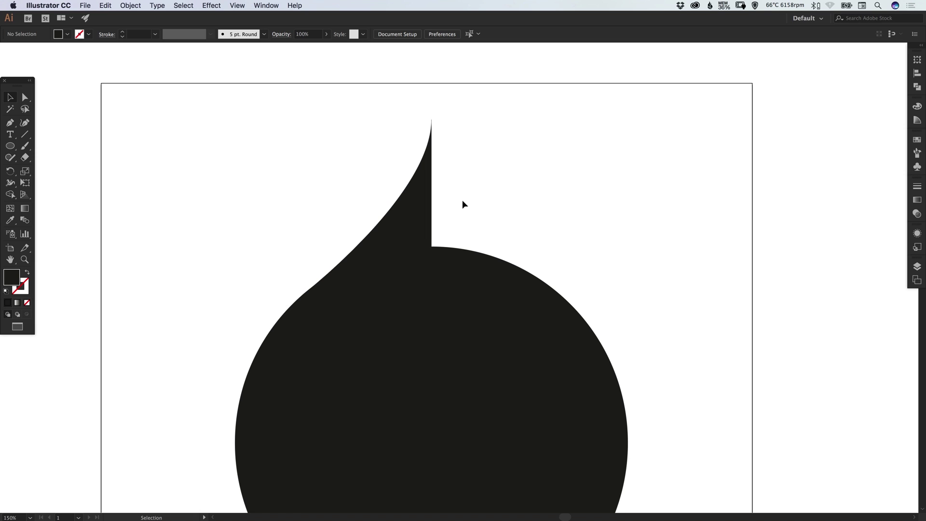
- Copy the pointed tip piece, paste it in front, and move the copy right
left_click(415, 229)
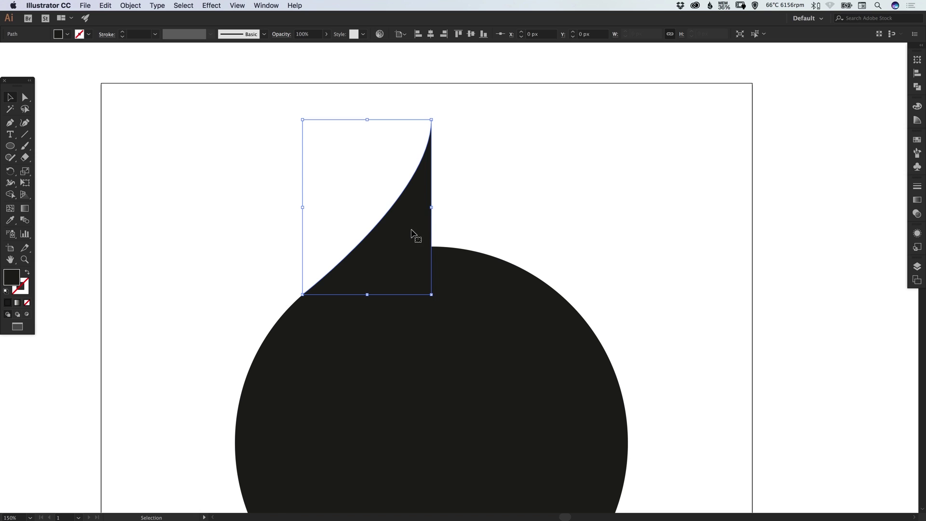
left_click(107, 5)
left_click(114, 49)
left_click(106, 5)
left_click(115, 87)
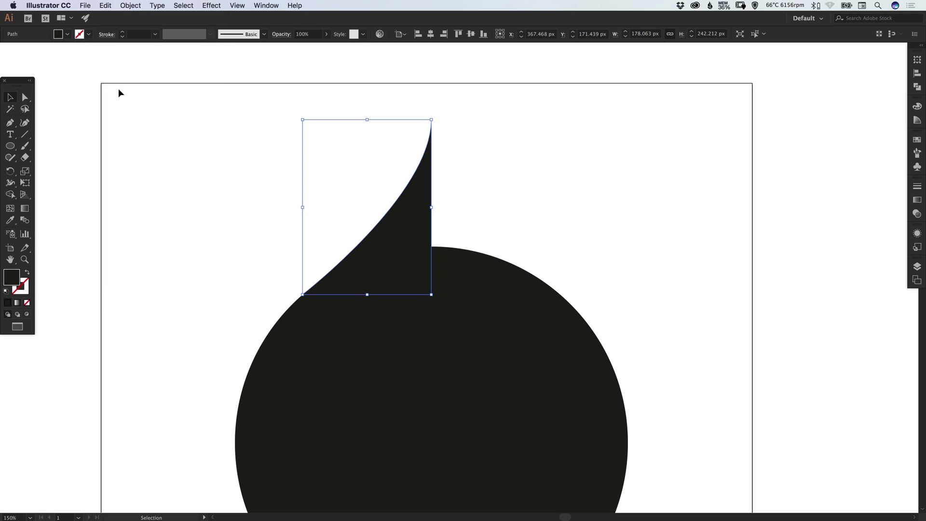
left_click_drag(399, 227, 519, 219)
- Reflect the copy across the vertical axis and slide it against the left half
left_click(126, 5)
mouse_move(129, 18)
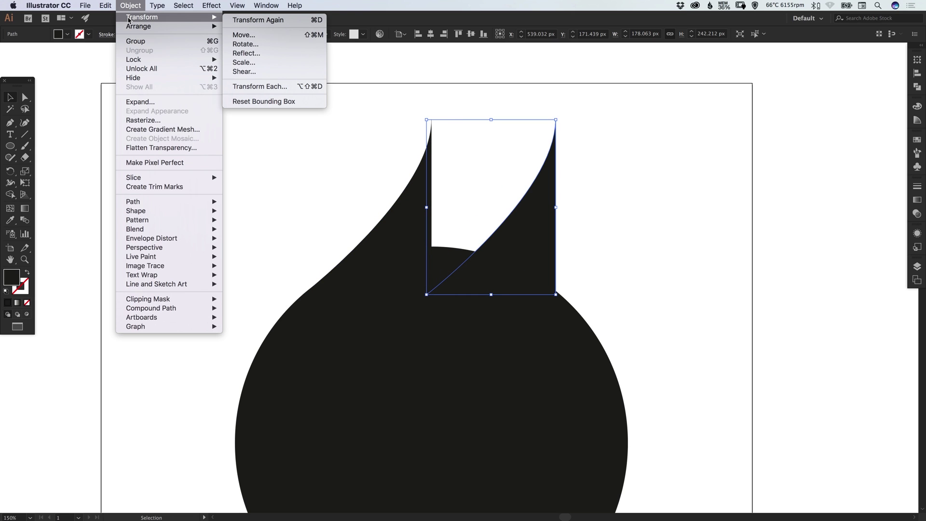
left_click(253, 54)
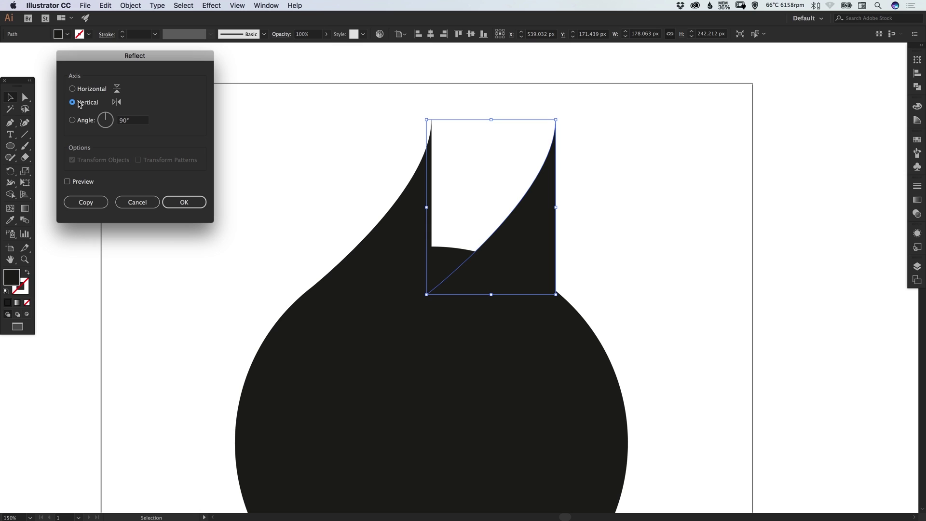
left_click(184, 202)
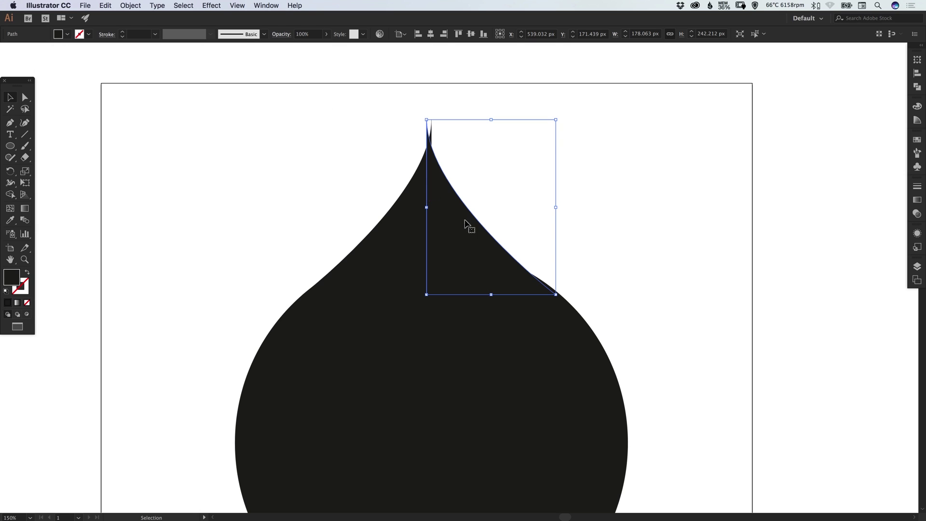
left_click_drag(466, 226, 502, 215)
left_click(602, 215)
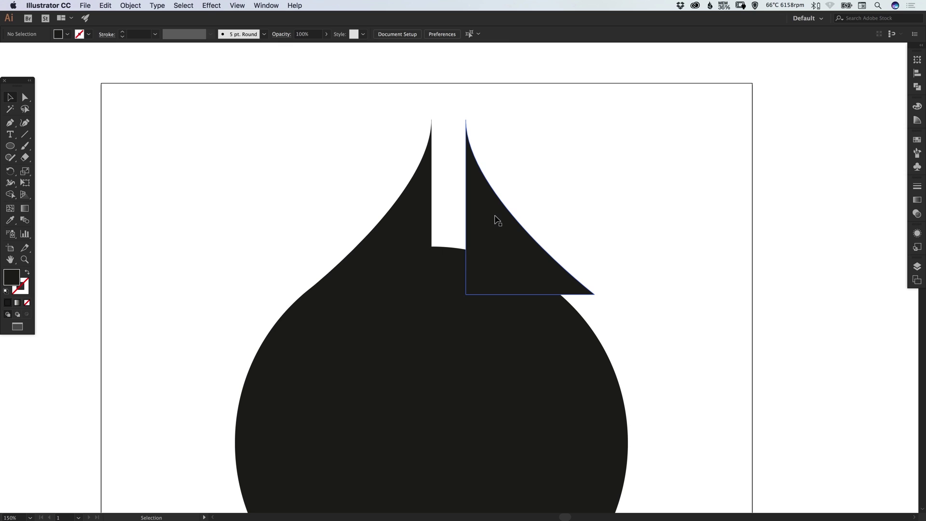
left_click_drag(495, 218, 462, 223)
- Fit the artboard in view and adjust the height of the selected tip piece
left_click(584, 203)
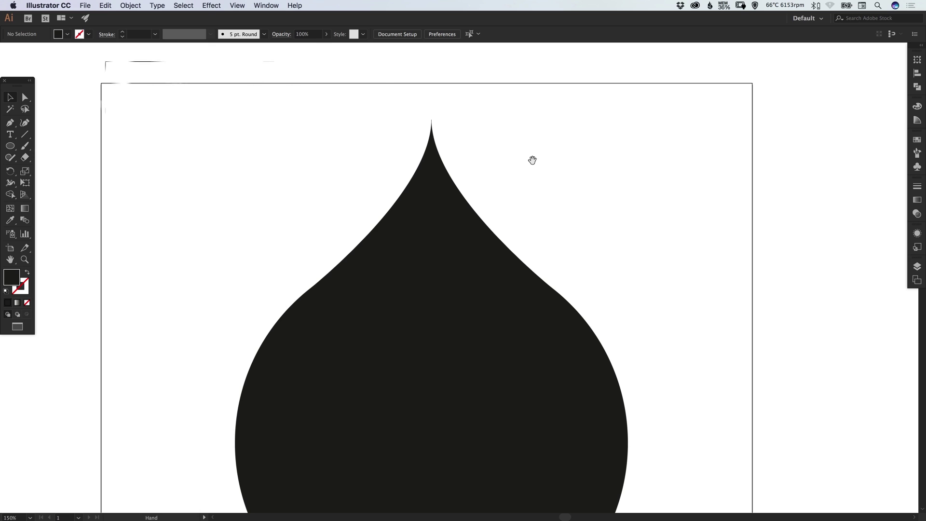
key("super+0")
left_click_drag(531, 143, 510, 186)
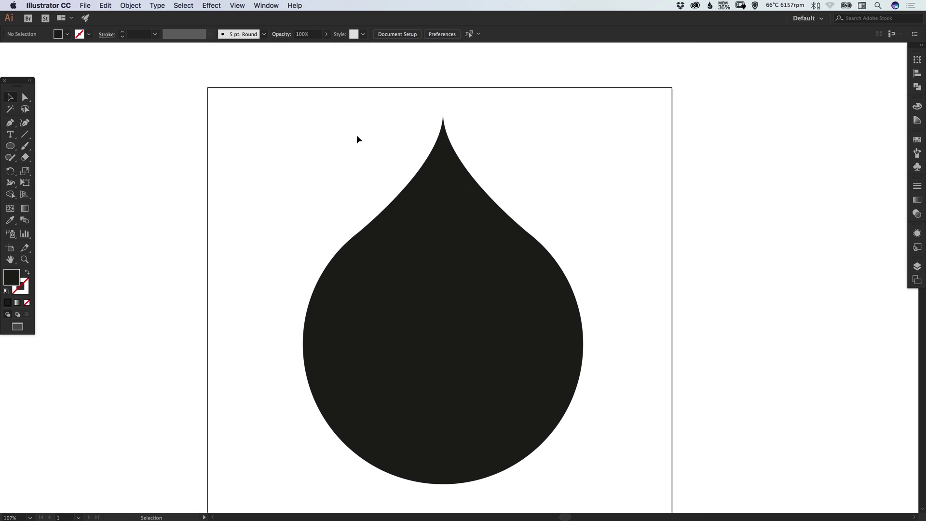
left_click_drag(357, 135, 578, 202)
scroll(570, 189, "up", 2)
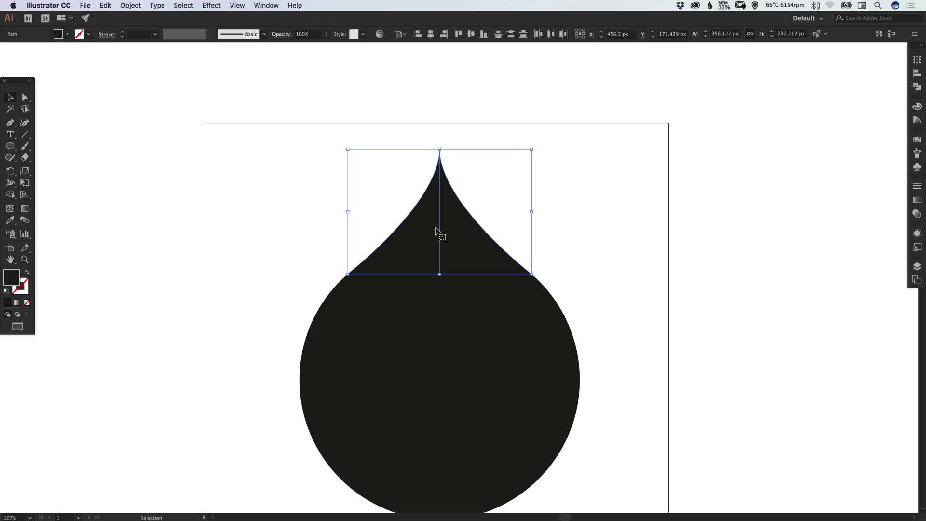
left_click_drag(440, 149, 441, 130)
left_click(458, 153)
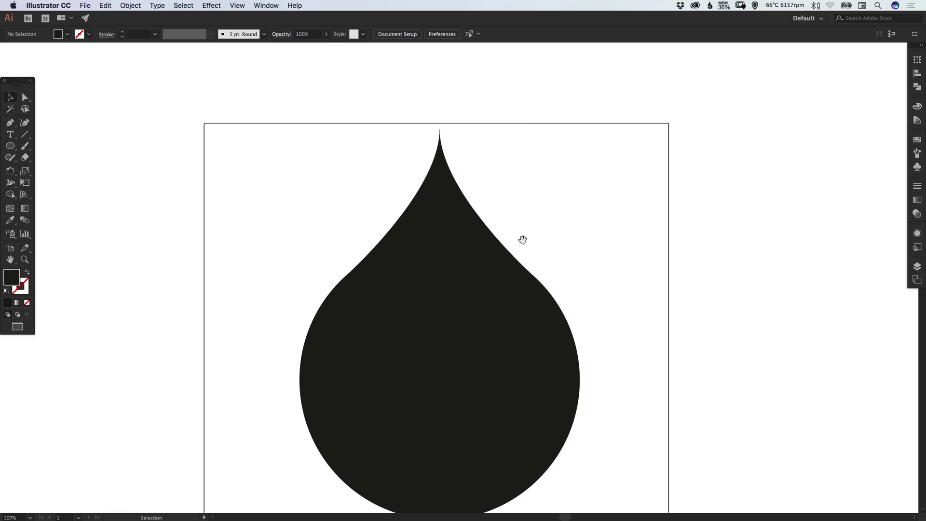
- Zoom out and stretch the tip piece much taller by its top handle
left_click_drag(523, 240, 506, 204)
key("super+minus")
key("super+minus")
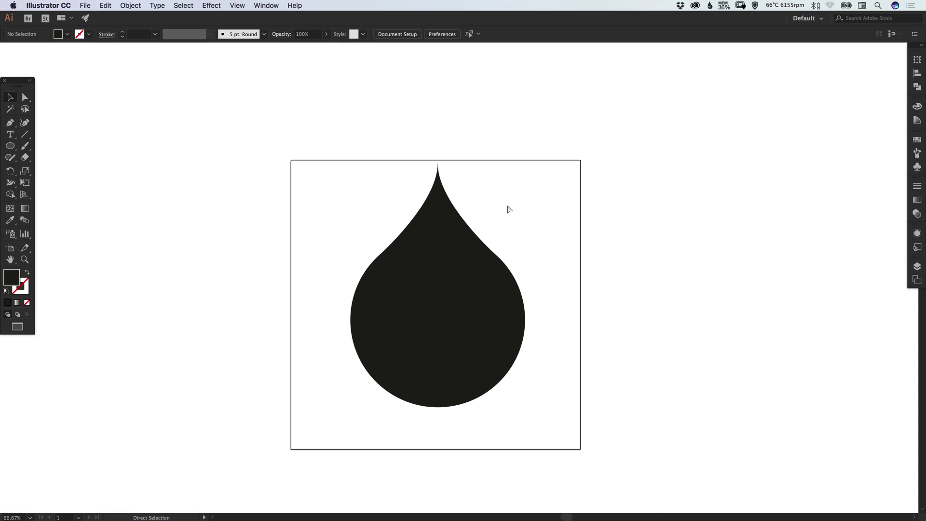
key("v")
left_click(435, 202)
left_click_drag(437, 161, 437, 113)
left_click(605, 249)
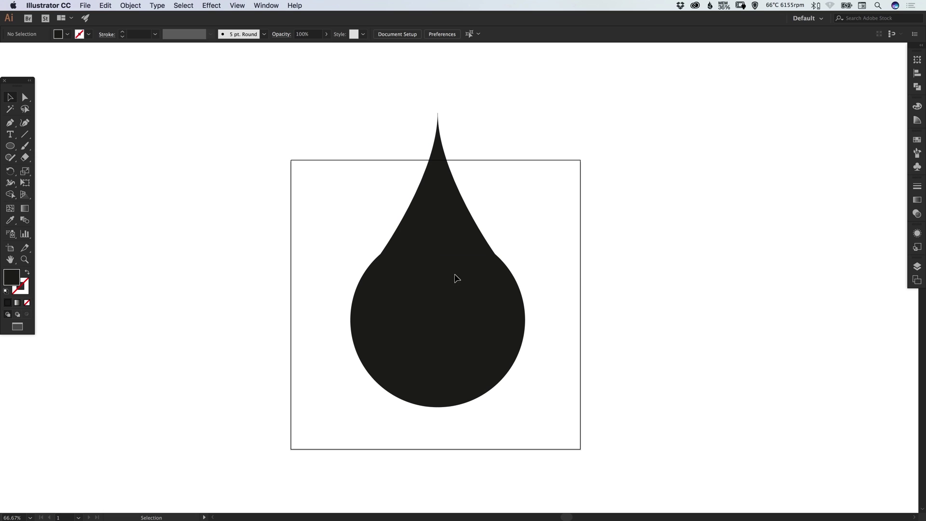
- Fine-tune the tip so its point sits just above the artboard's top edge
left_click_drag(312, 207, 622, 314)
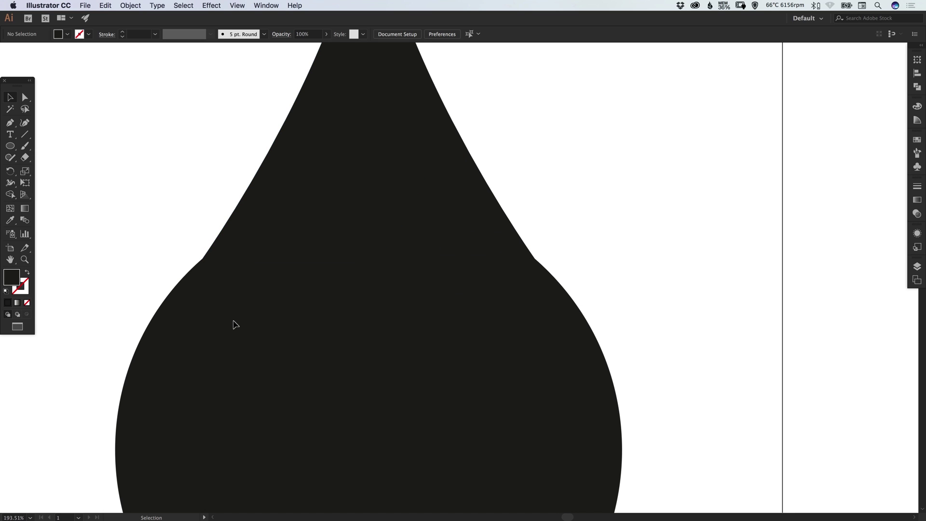
key("super+minus")
key("super+minus")
key("super+minus")
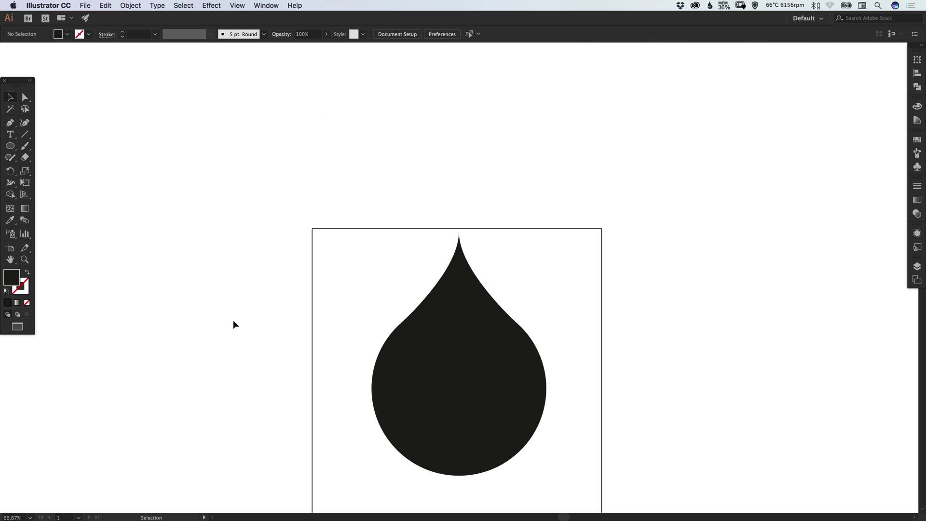
scroll(435, 360, "down", 3)
scroll(436, 360, "right", 3)
left_click_drag(347, 198, 418, 224)
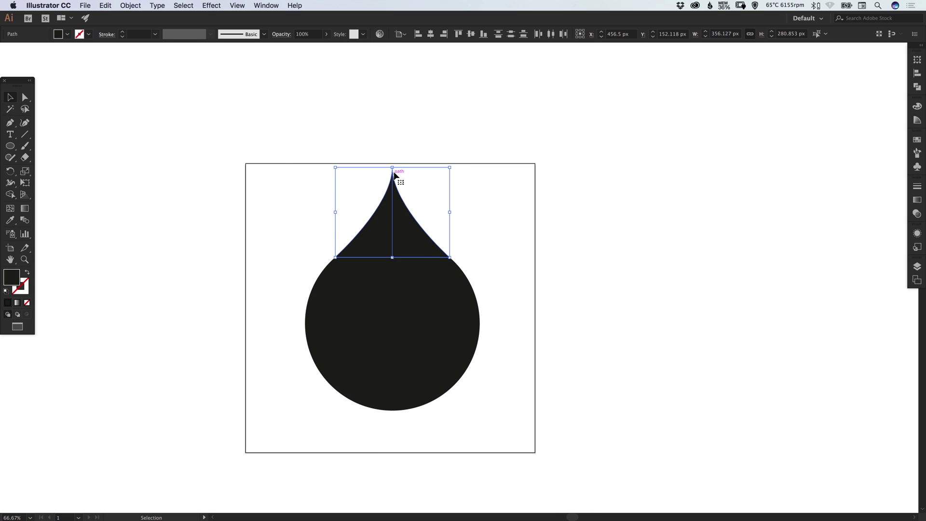
left_click_drag(393, 169, 393, 158)
left_click(295, 218)
scroll(296, 218, "down", 2)
- Unlock the circle, move the drop lower, and scale it down to about 411 × 596 px
left_click(130, 5)
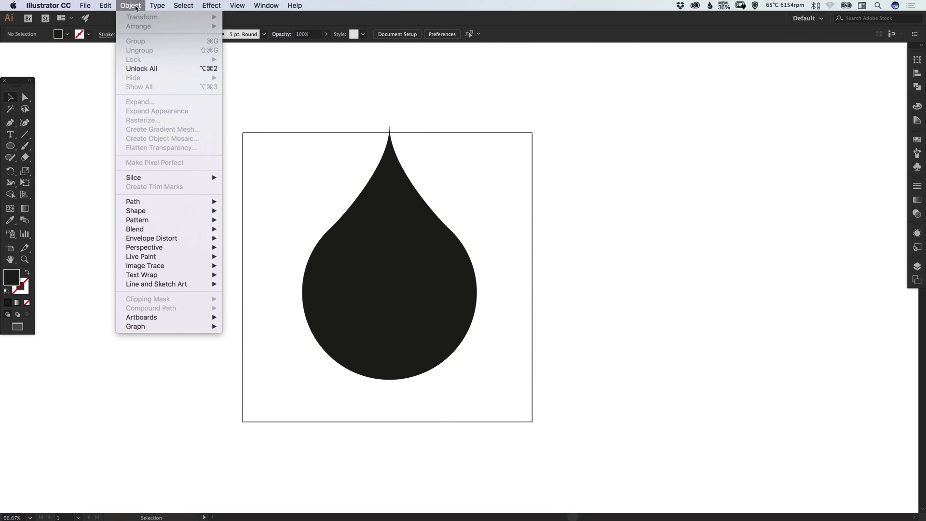
left_click(145, 69)
left_click(275, 356)
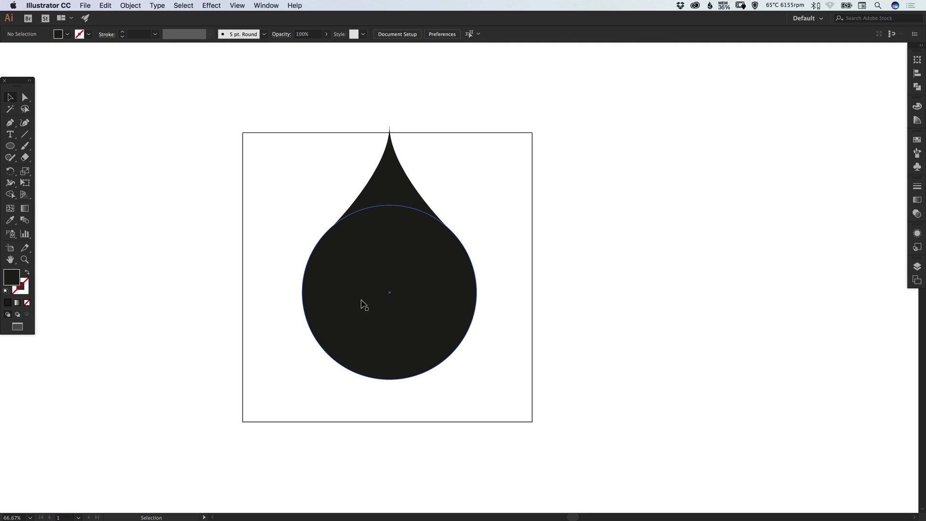
left_click_drag(436, 283, 416, 311)
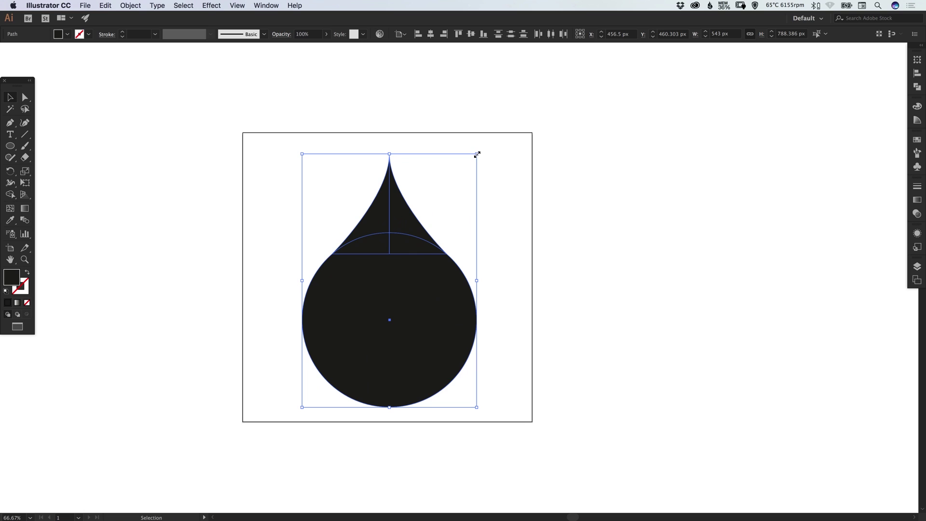
left_click_drag(477, 154, 455, 185)
- Zoom into the drop's left shoulder and inspect it in Outline view
key("z")
left_click_drag(273, 154, 543, 411)
key("super+shift+a")
left_click_drag(281, 218, 418, 308)
key("v")
key("super+y")
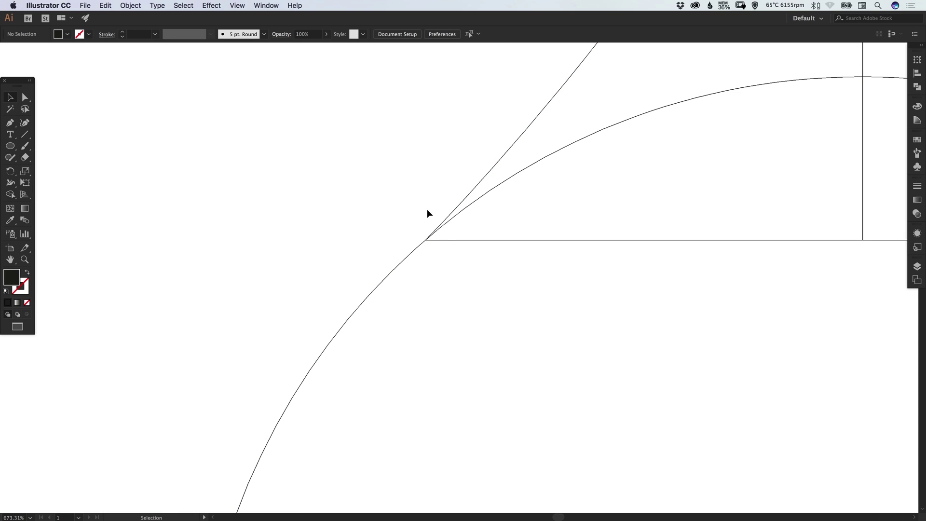
key("super+y")
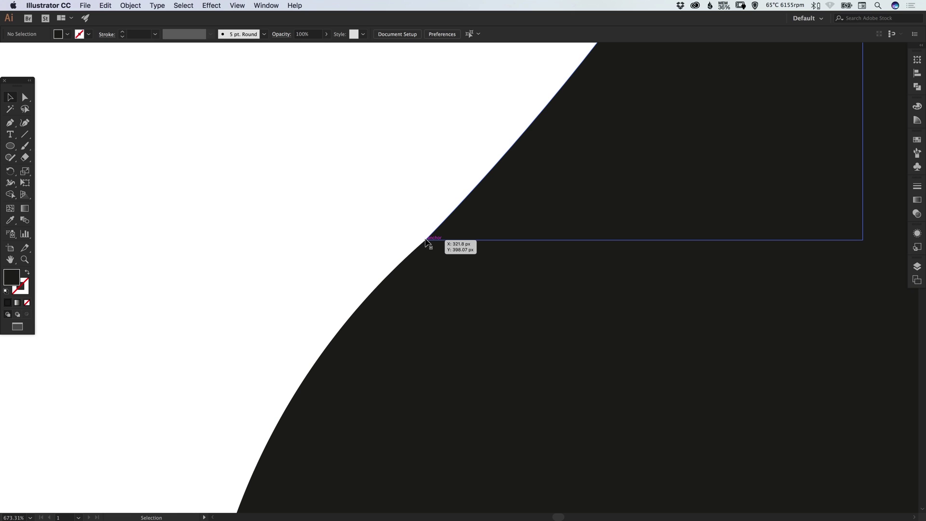
key("a")
key("super+minus")
key("super+minus")
key("super+minus")
key("super+minus")
key("super+minus")
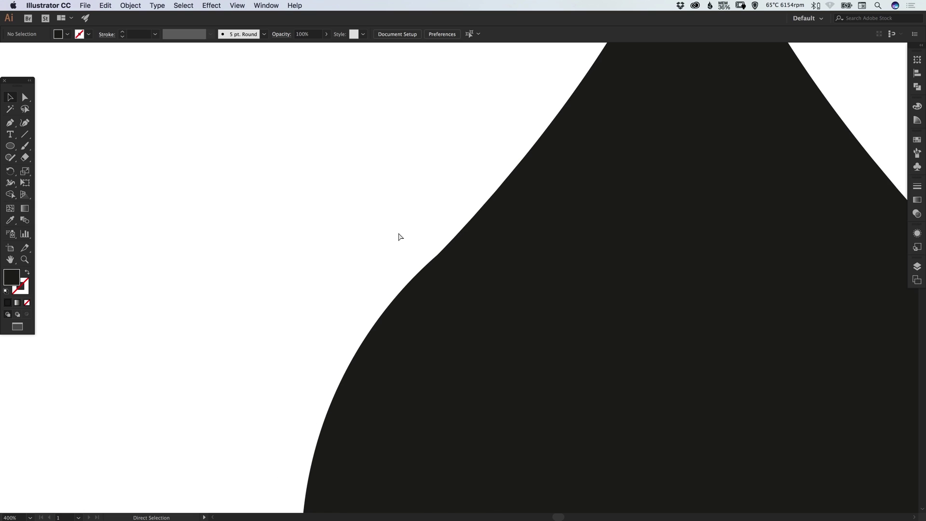
- Select the circle and tip together, apply Pathfinder Unite, and verify the merged outline
key("super+minus")
key("v")
scroll(530, 268, "right", 5)
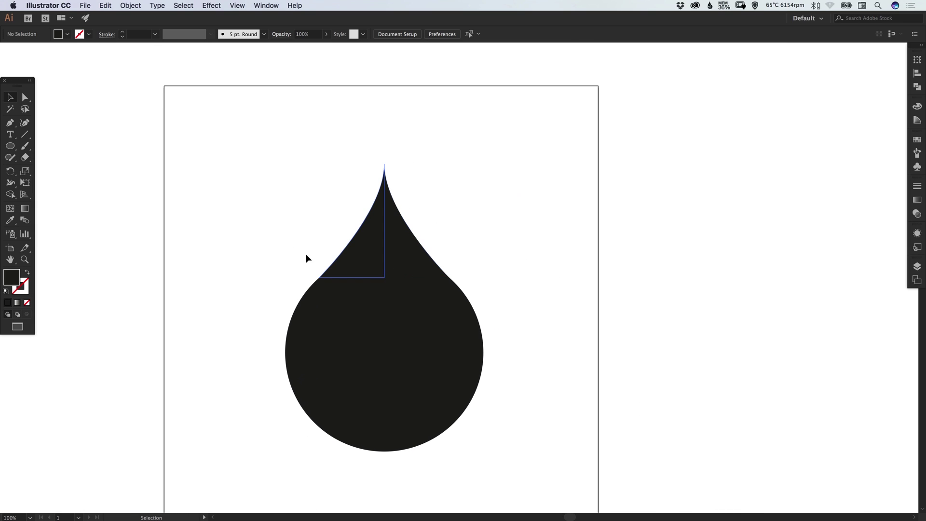
left_click_drag(270, 223, 506, 434)
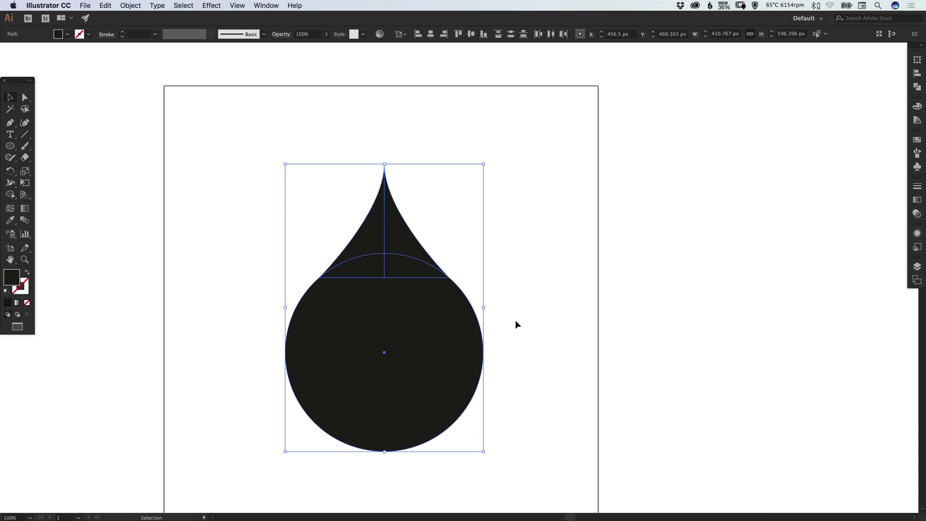
left_click(917, 87)
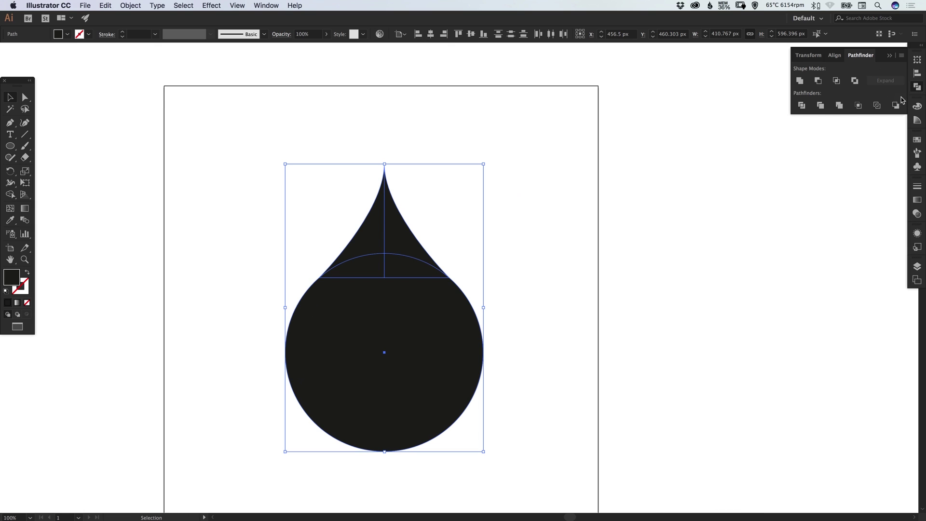
left_click(799, 81)
key("super+y")
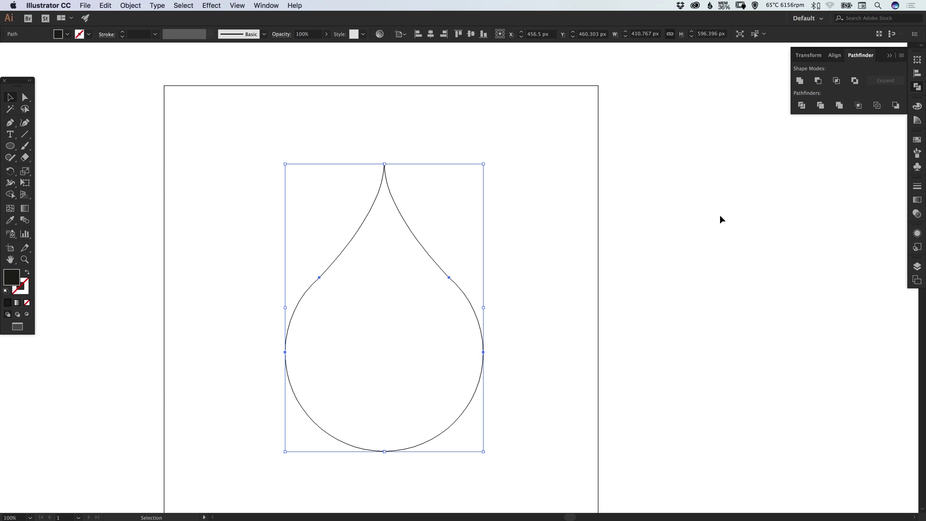
left_click(719, 230)
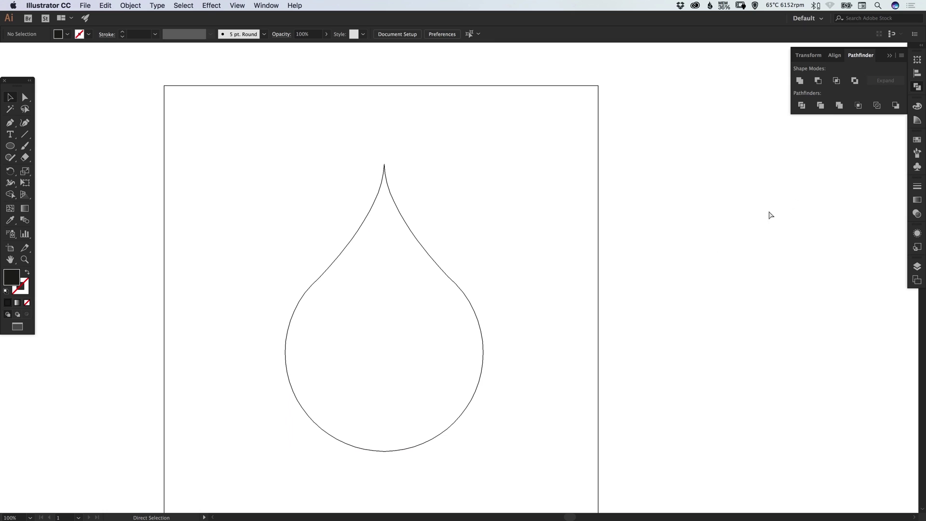
key("super+y")
left_click(915, 86)
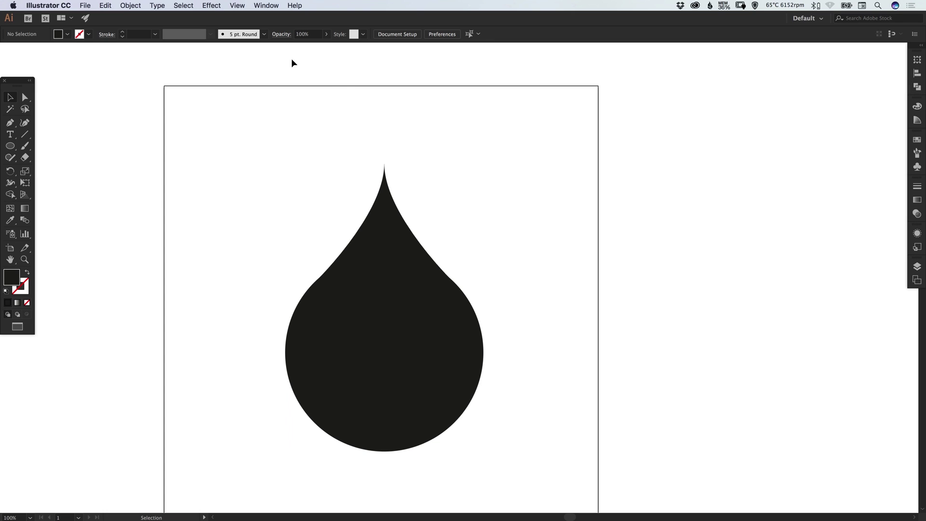
left_click(265, 6)
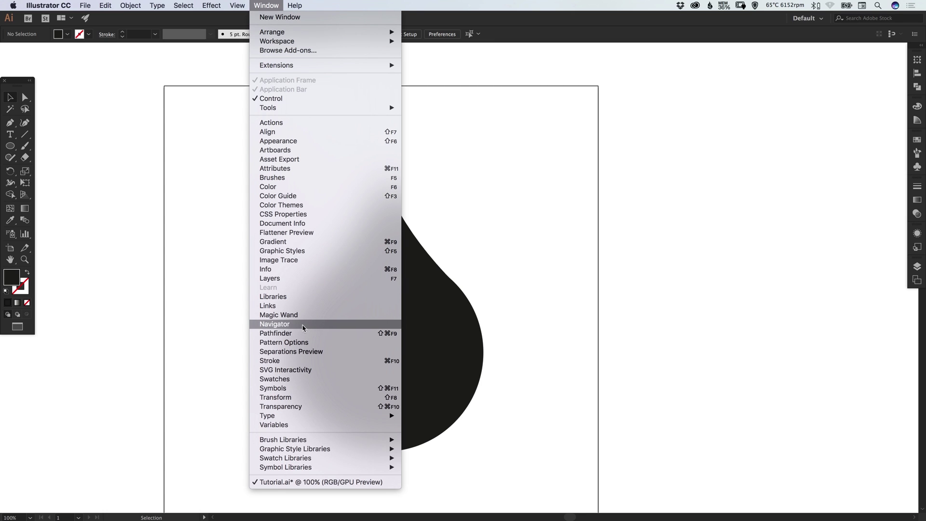
left_click(501, 248)
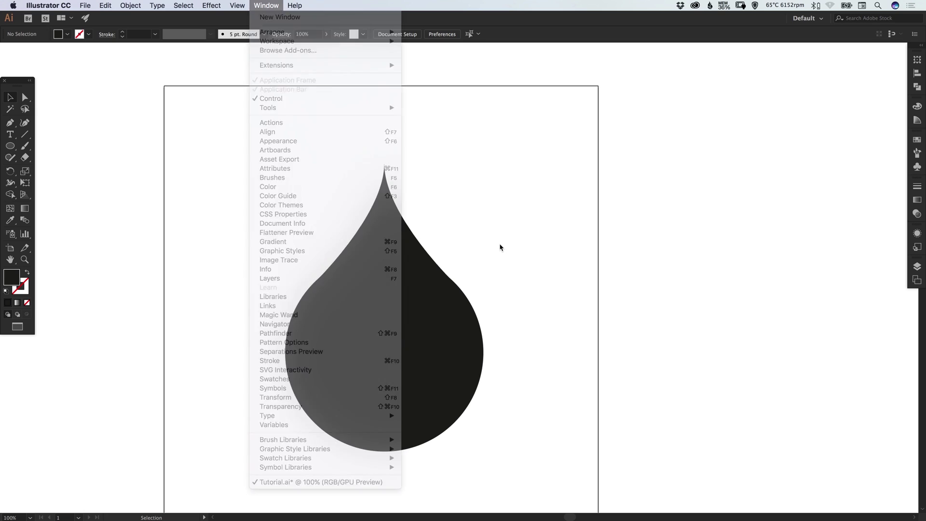
scroll(500, 247, "left", 5)
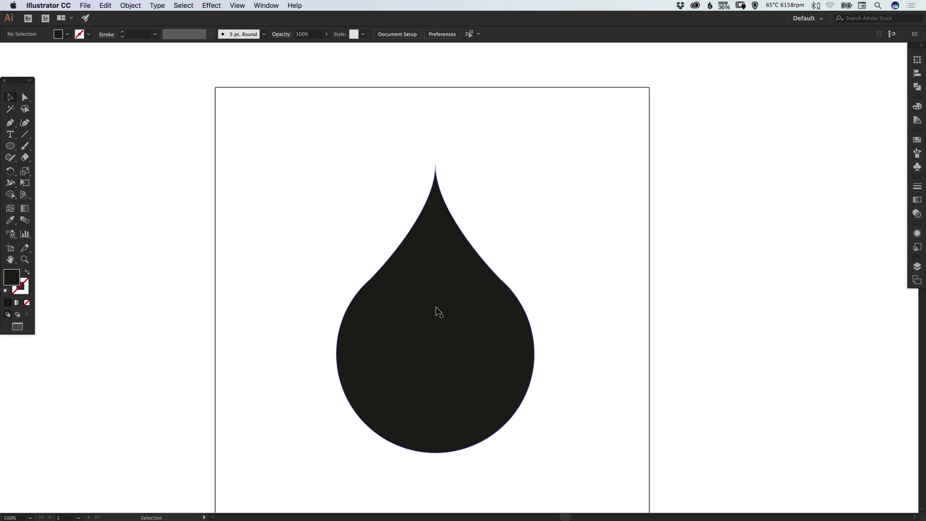
- Run the Smooth Tool along the drop's upper-left and upper-right edges
left_click(10, 158)
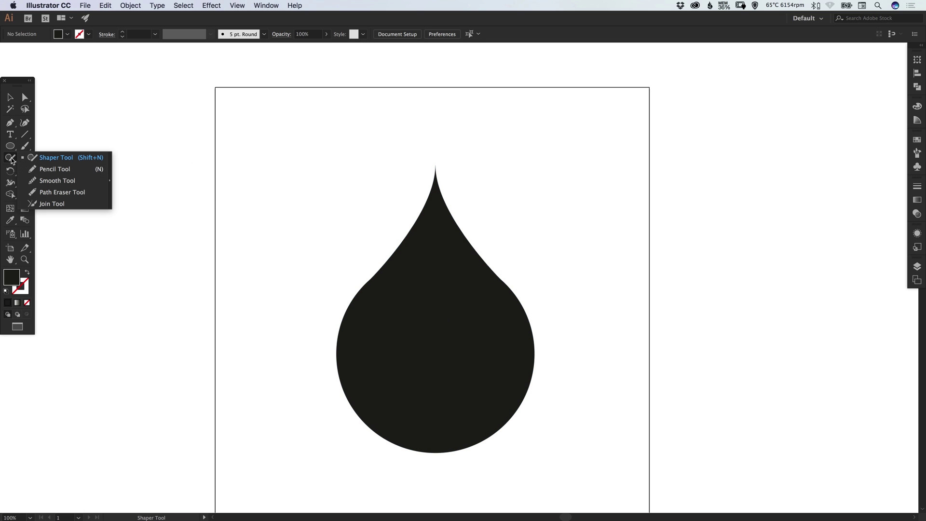
left_click(65, 182)
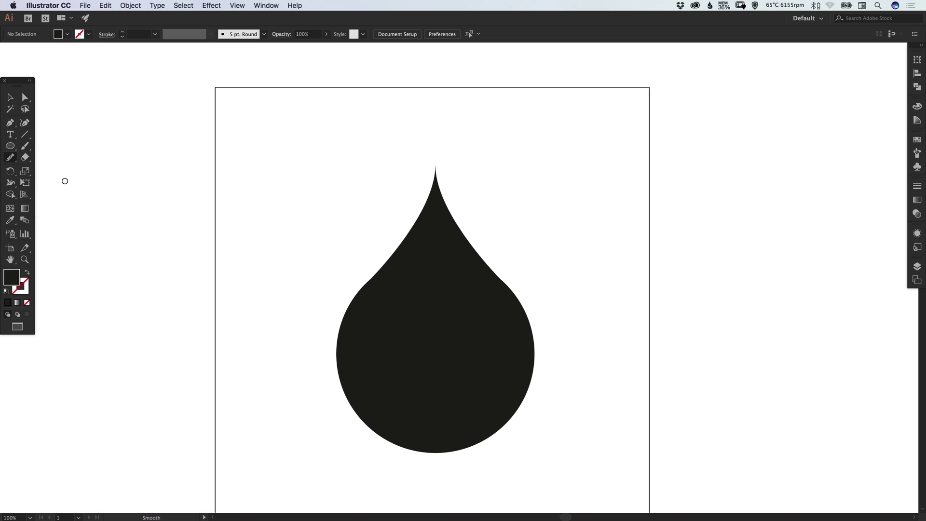
key("v")
left_click(445, 317)
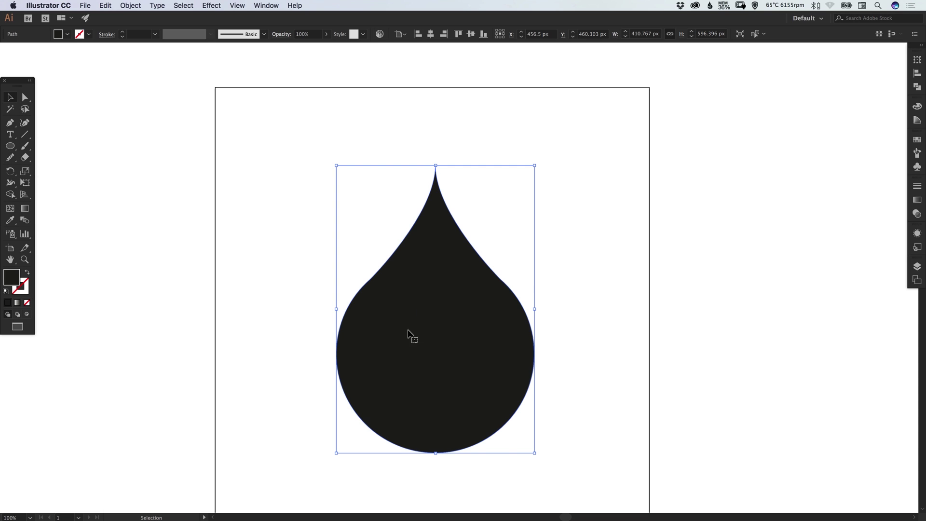
left_click(10, 158)
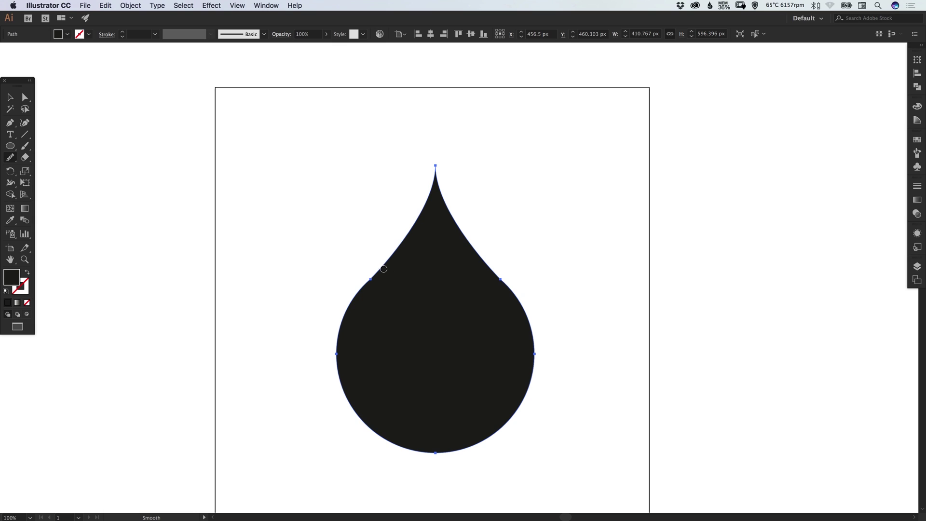
left_click_drag(384, 264, 356, 299)
left_click_drag(490, 276, 519, 302)
key("v")
left_click(547, 288)
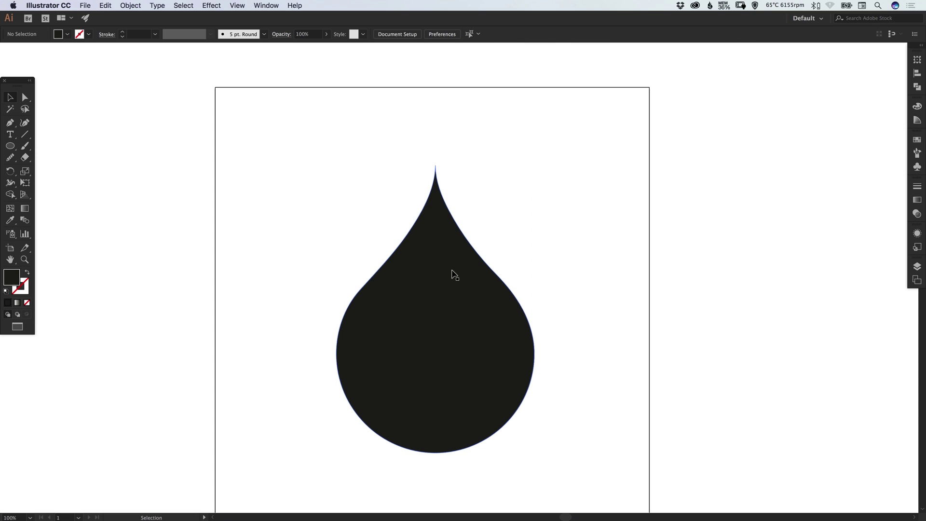
- Zoom in repeatedly to about 1930% on the drop's tip, keeping it centred
key("z")
left_click_drag(442, 287, 440, 312)
left_click_drag(410, 179, 462, 250)
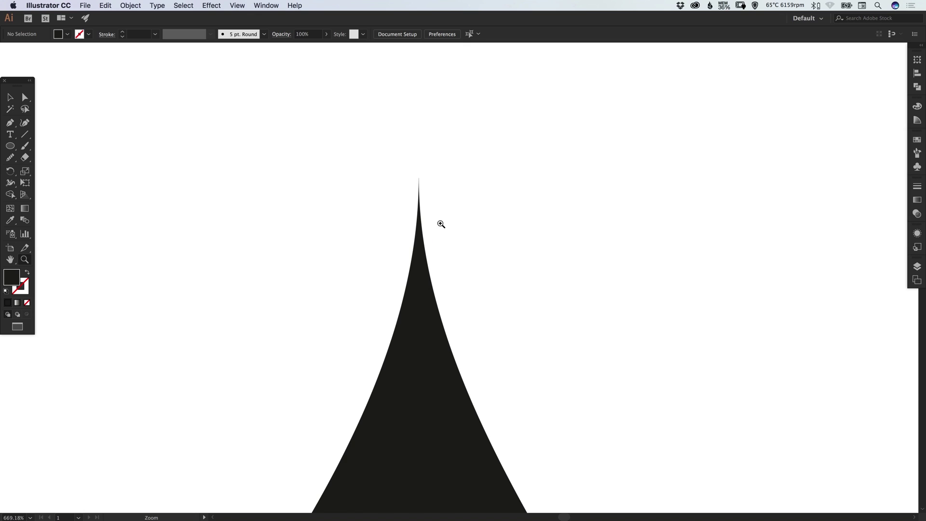
left_click(420, 242)
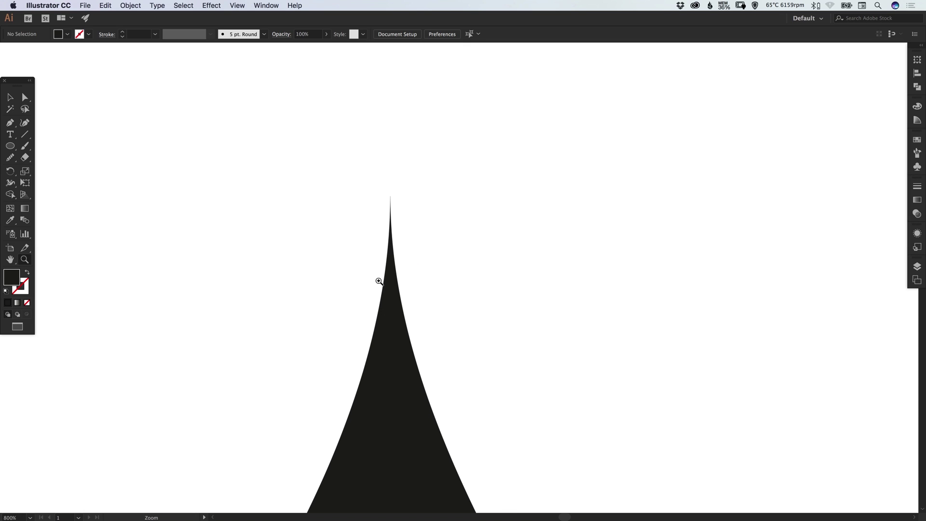
left_click_drag(433, 267, 440, 200)
key("v")
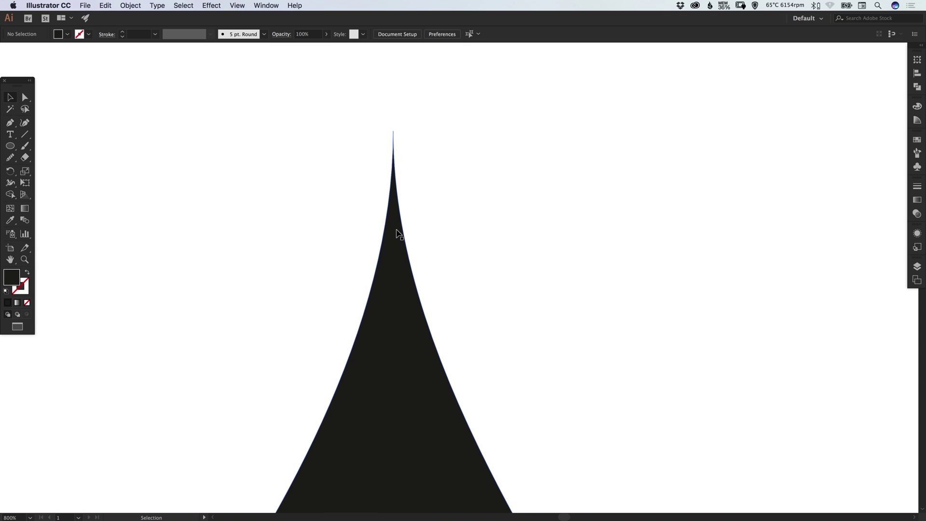
key("z")
left_click_drag(236, 139, 443, 270)
left_click_drag(550, 244, 401, 233)
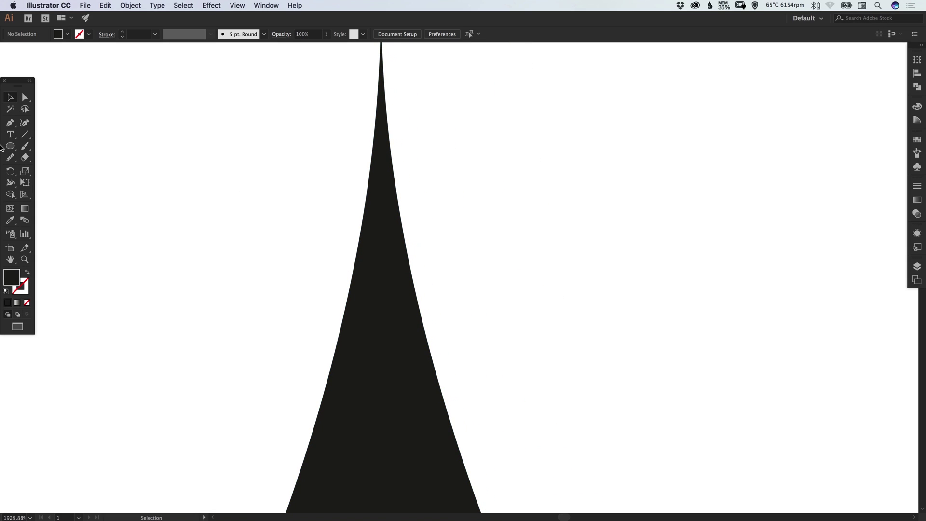
- With the Pen tool, draw a closed dome across the tip, from its left edge over a curved top to its right edge
left_click(10, 122)
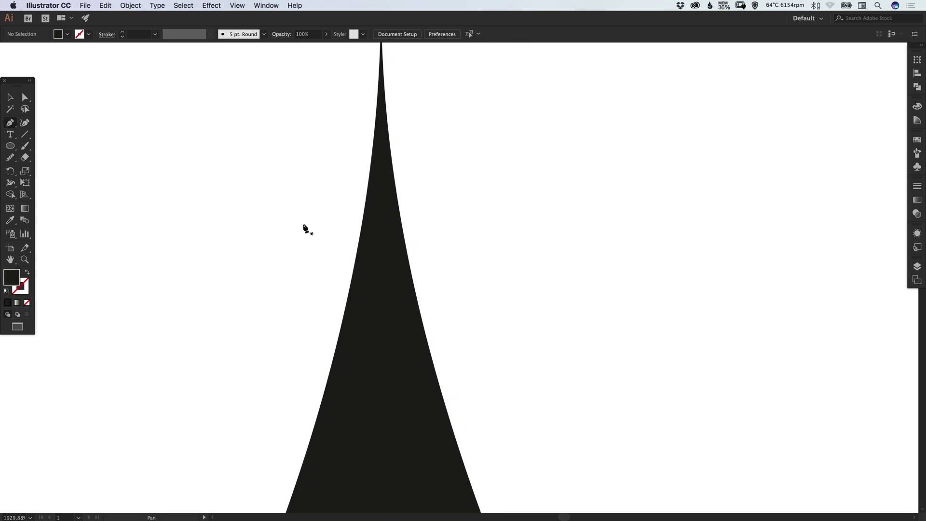
left_click(362, 226)
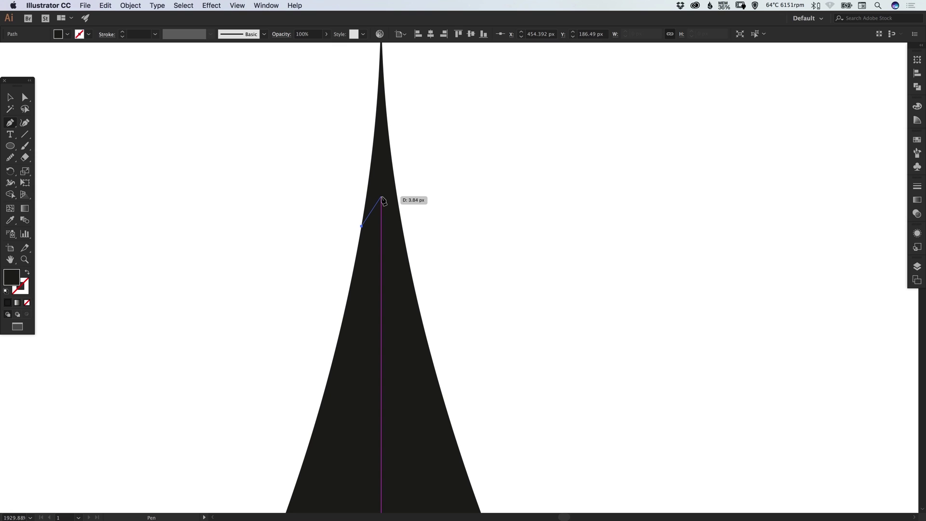
left_click_drag(381, 196, 397, 198)
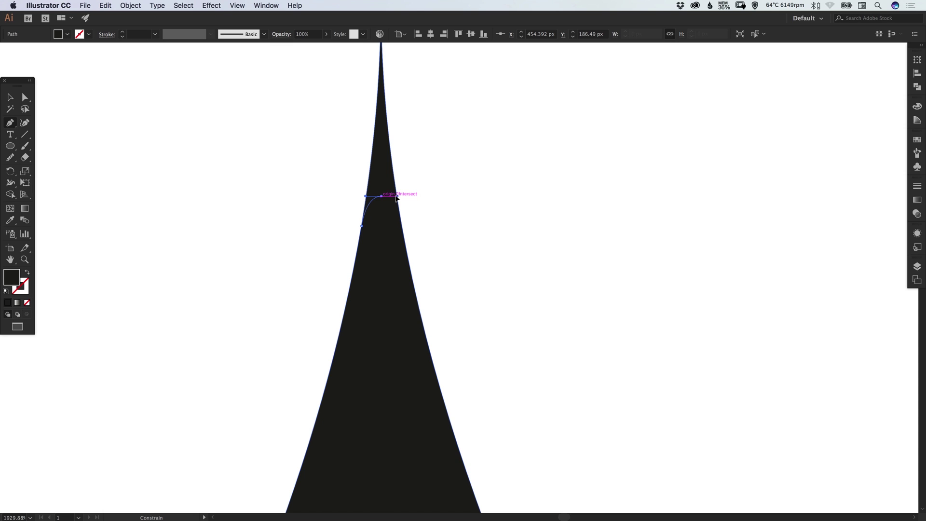
left_click_drag(396, 199, 396, 199)
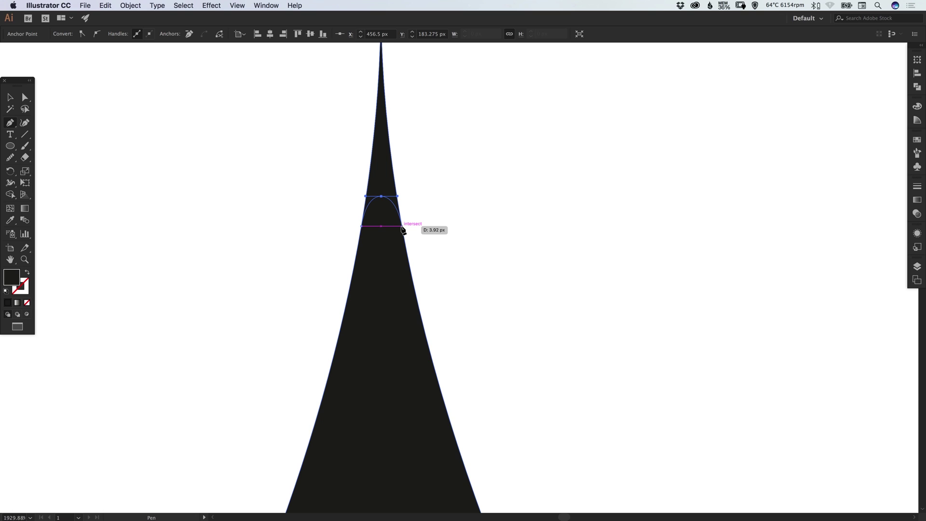
left_click(401, 226)
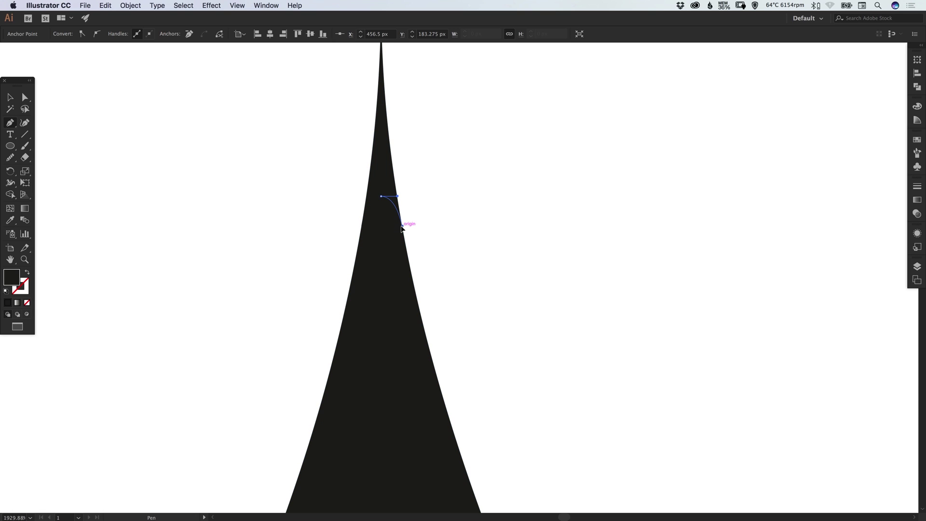
left_click(362, 226)
- In Outline view, add anchor points on the drop's left and right edges at the dome's height
left_click(10, 97)
left_click(300, 175)
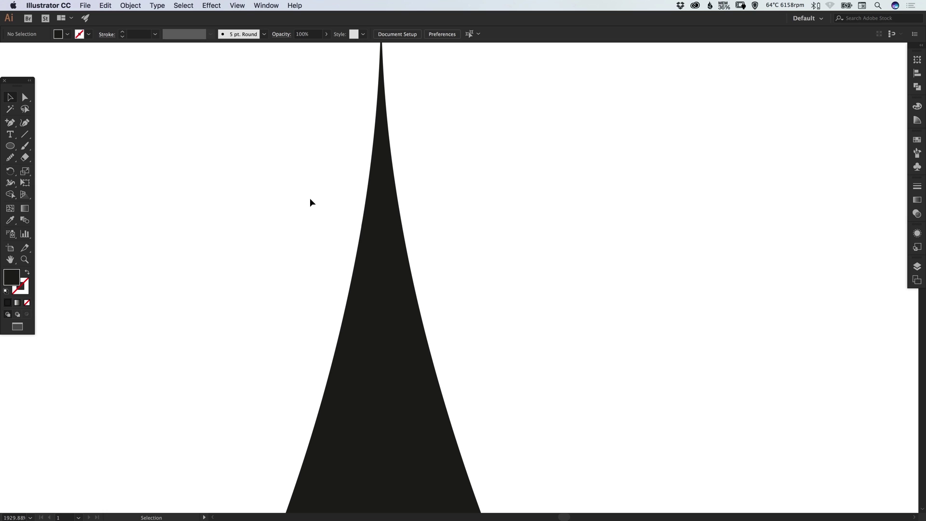
key("super+y")
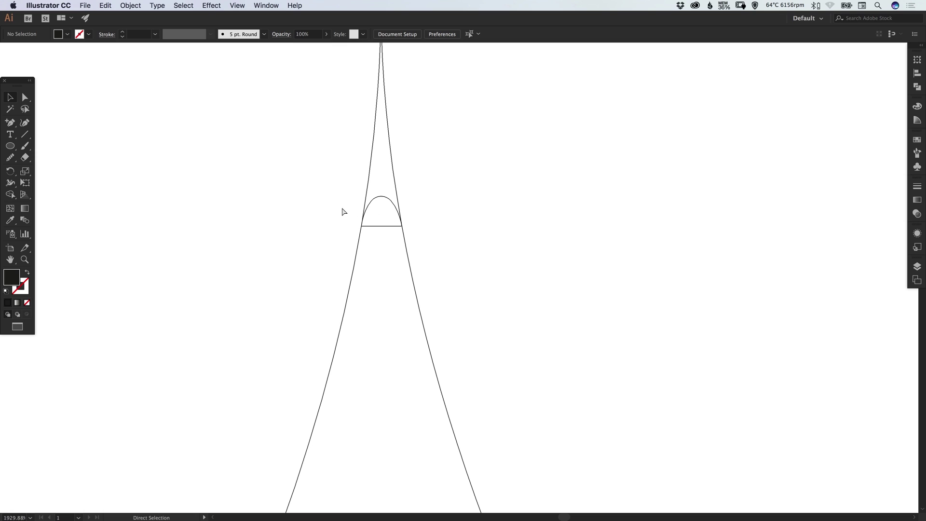
left_click_drag(10, 122, 88, 139)
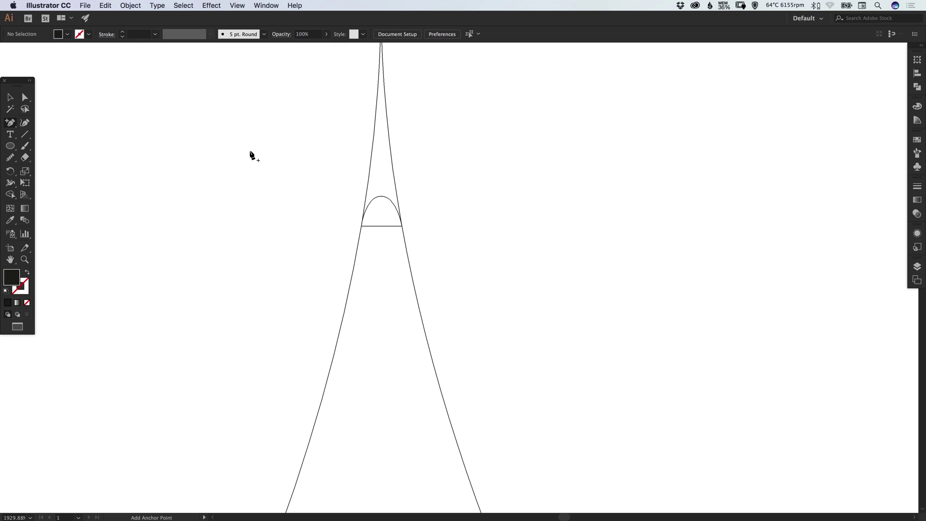
left_click(365, 203)
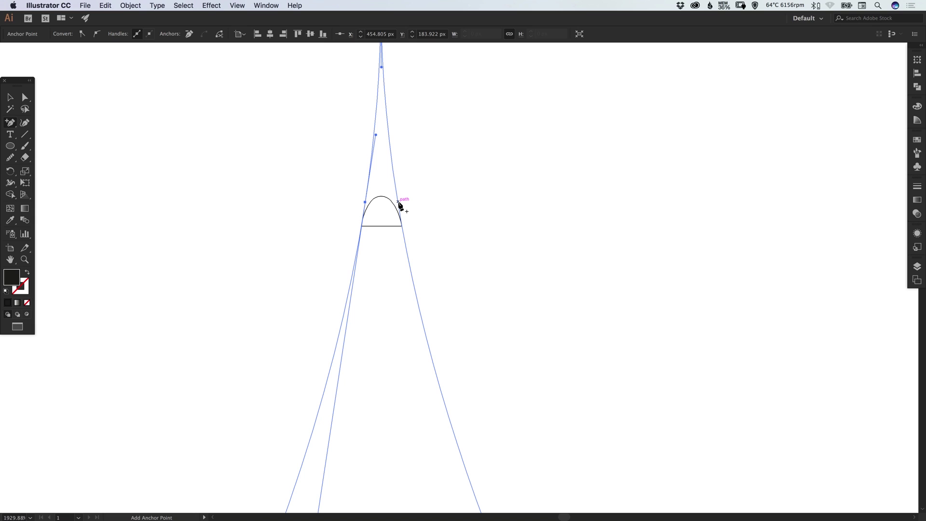
left_click(398, 202)
key("v")
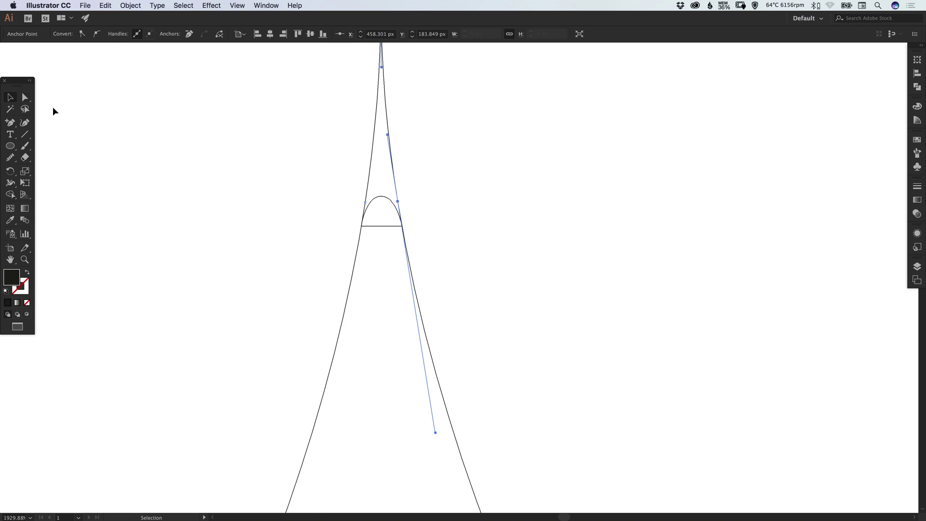
left_click(321, 173)
key("super+y")
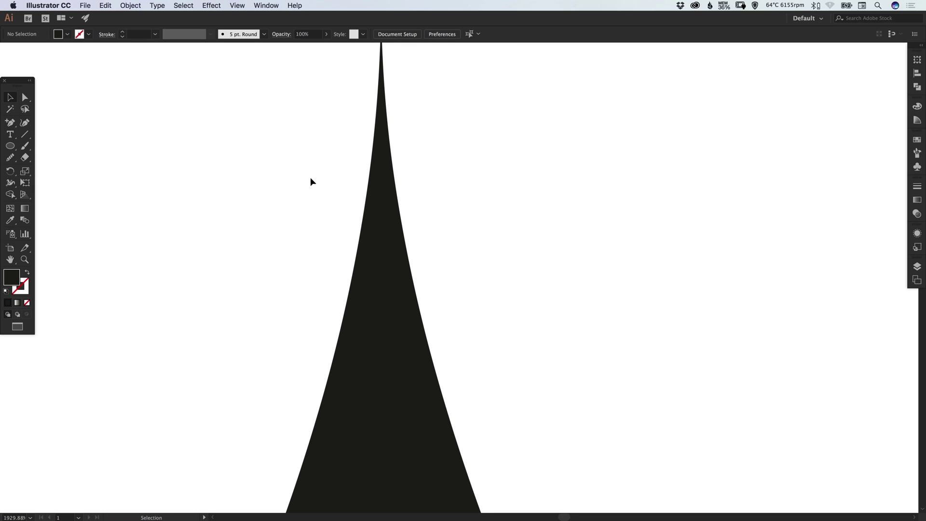
- Split the drop where the dome crosses it using Pathfinder Divide
left_click_drag(289, 154, 482, 281)
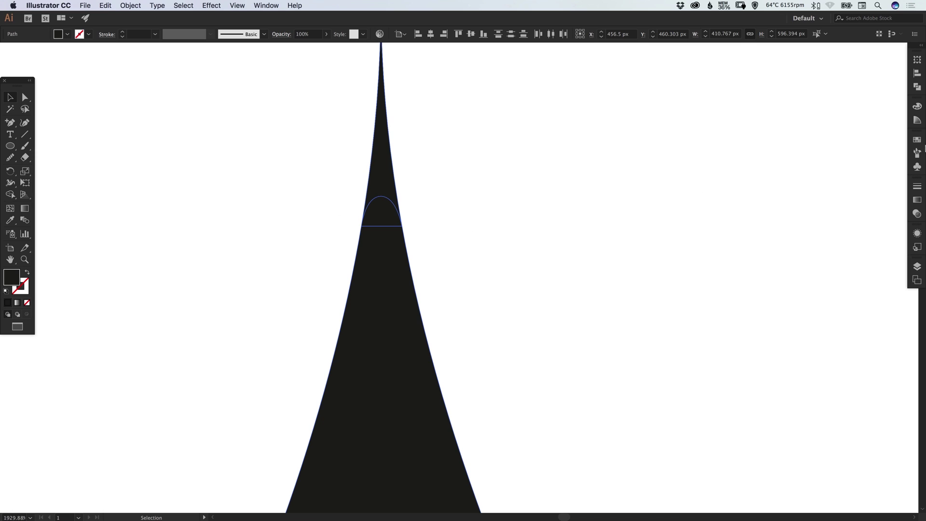
left_click(919, 87)
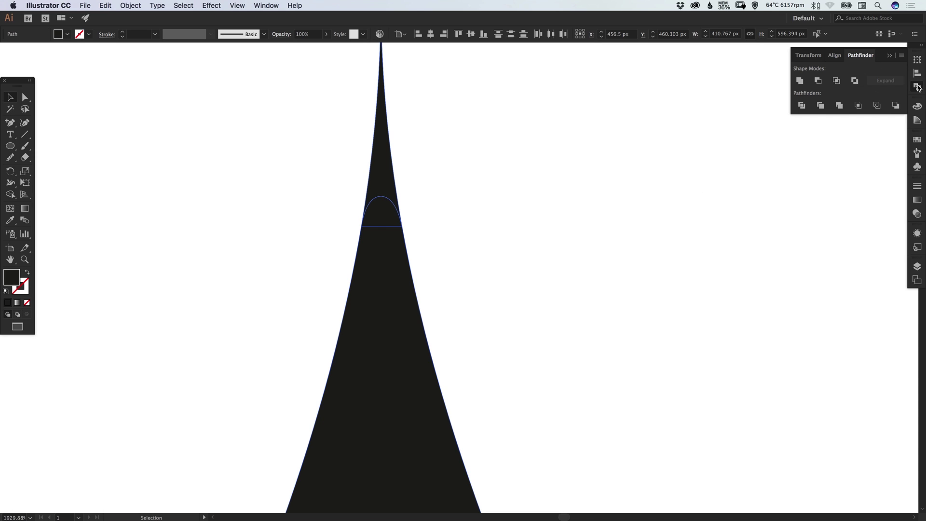
left_click(802, 106)
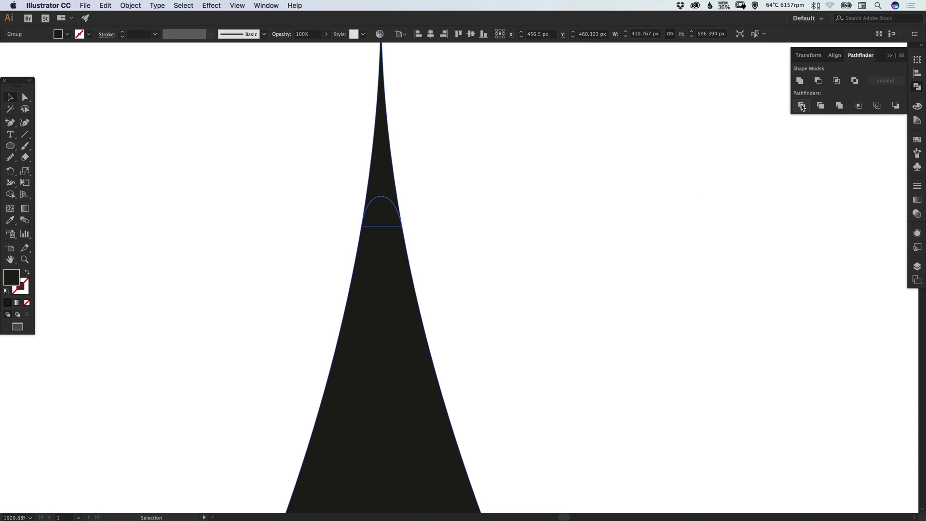
left_click(914, 87)
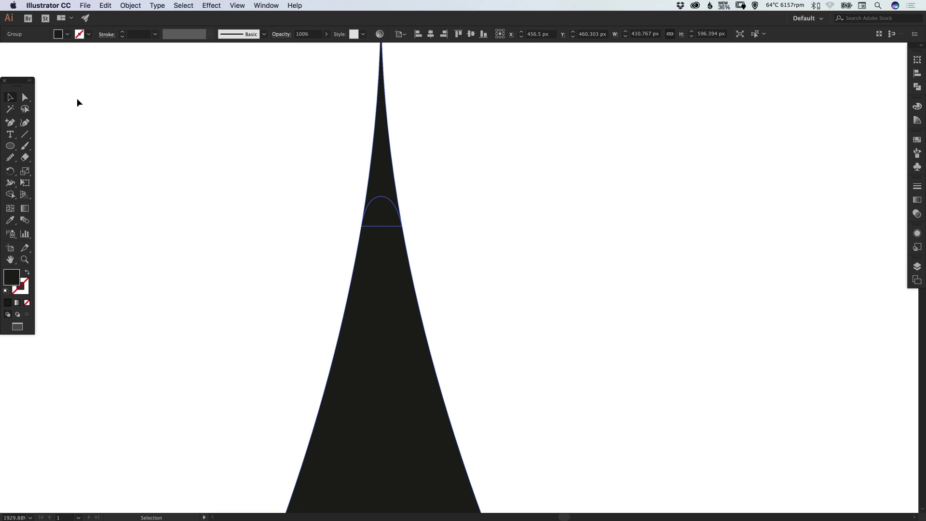
- Delete the anchors of the spire's needle-thin tip, leaving the rounded cap on top
left_click(25, 98)
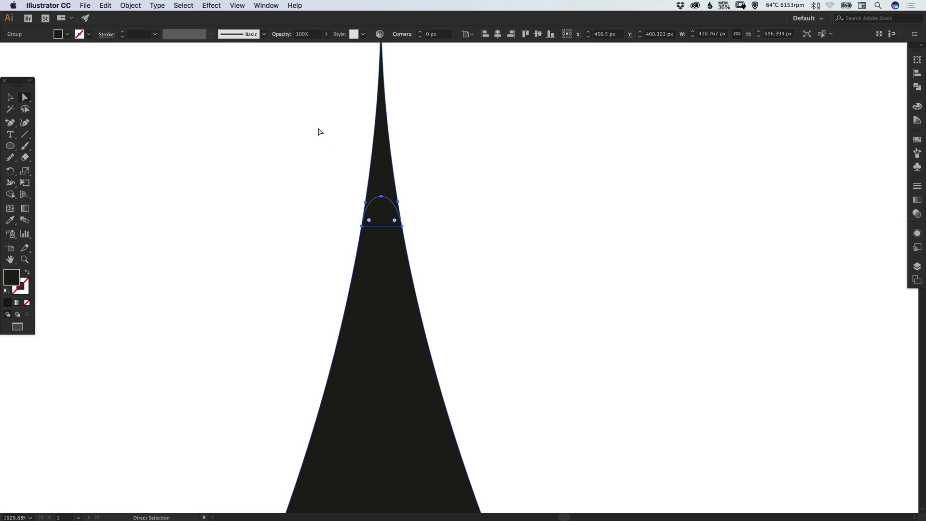
left_click_drag(330, 112, 477, 166)
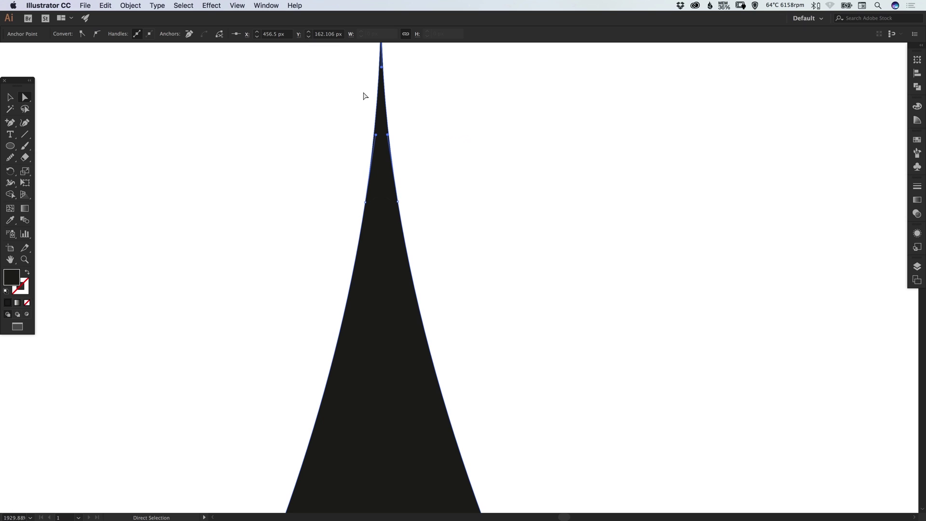
key("Delete")
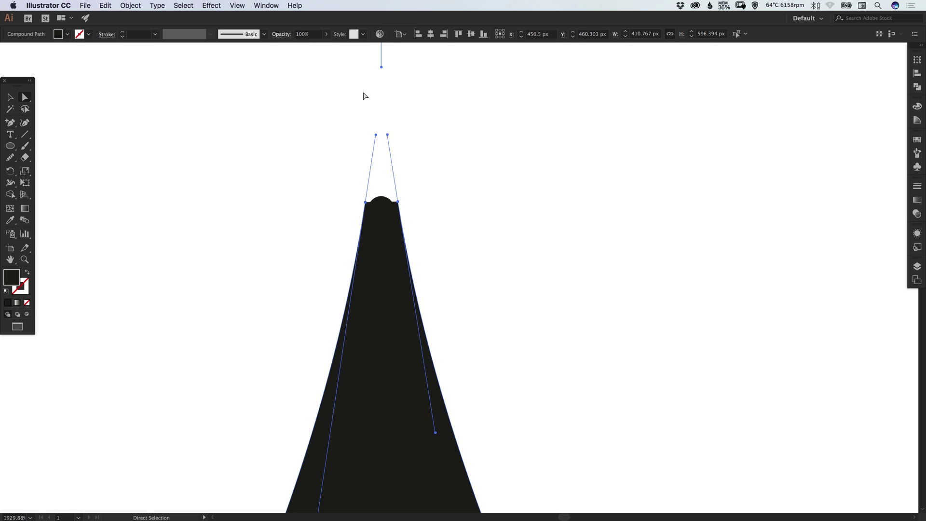
left_click(462, 205)
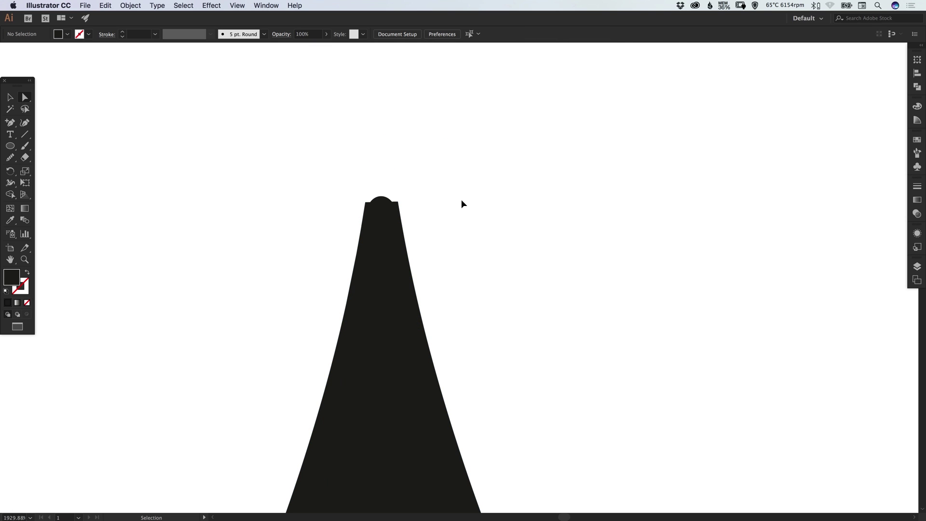
- In Outline view, move the cap's corner anchor onto the spire's side
key("super+y")
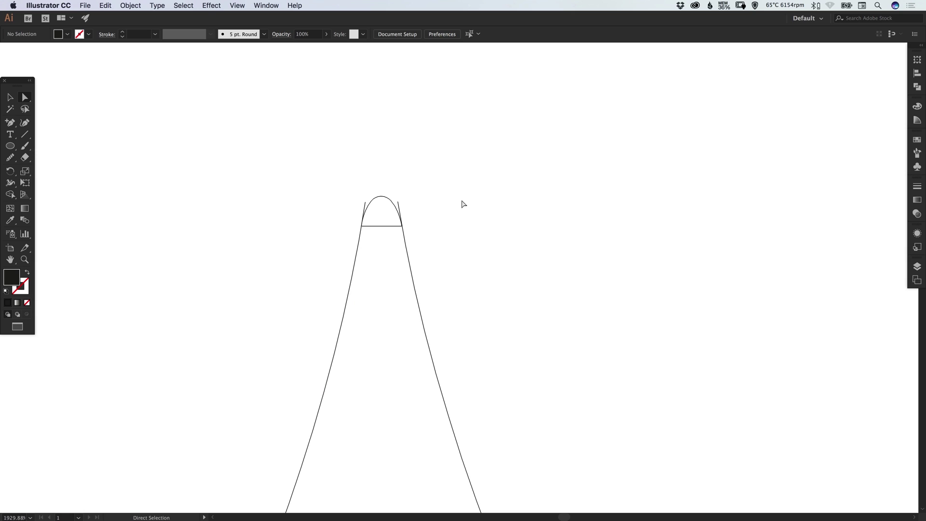
left_click(364, 226)
left_click_drag(365, 203, 401, 227)
left_click(420, 226)
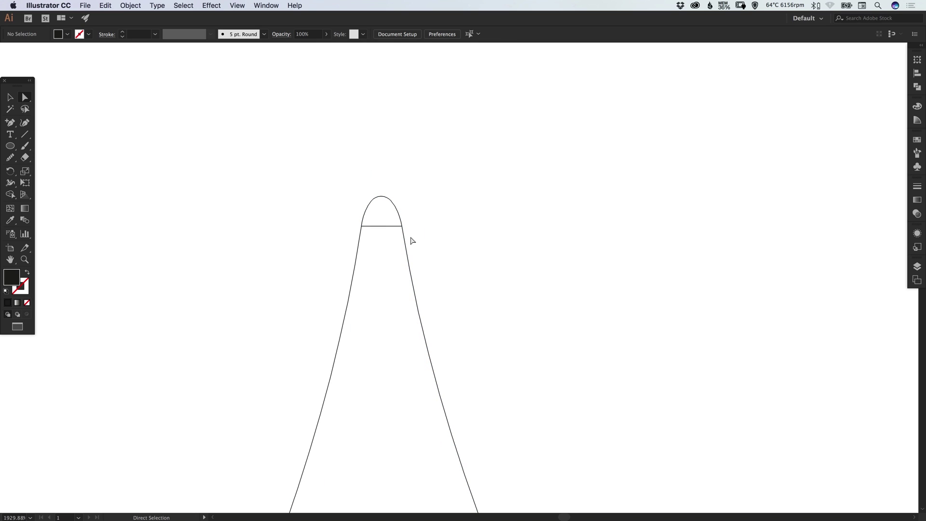
- Delete the stray vertical line left floating above the cap
key("v")
left_click_drag(386, 168, 389, 291)
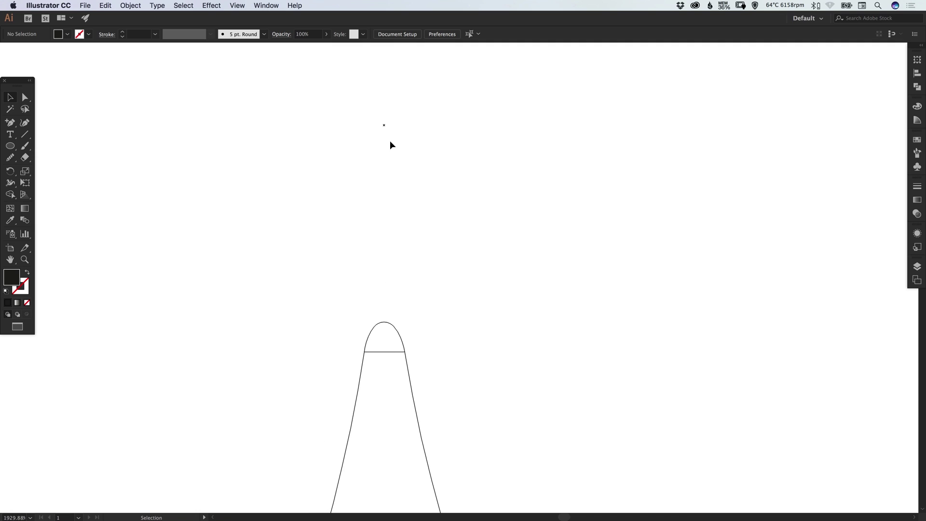
left_click(25, 97)
left_click_drag(278, 95, 472, 197)
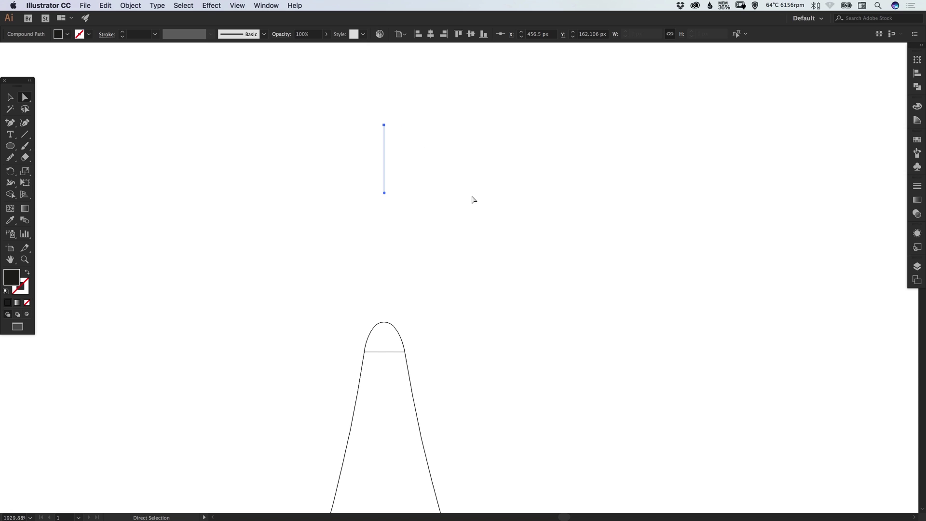
key("Delete")
key("v")
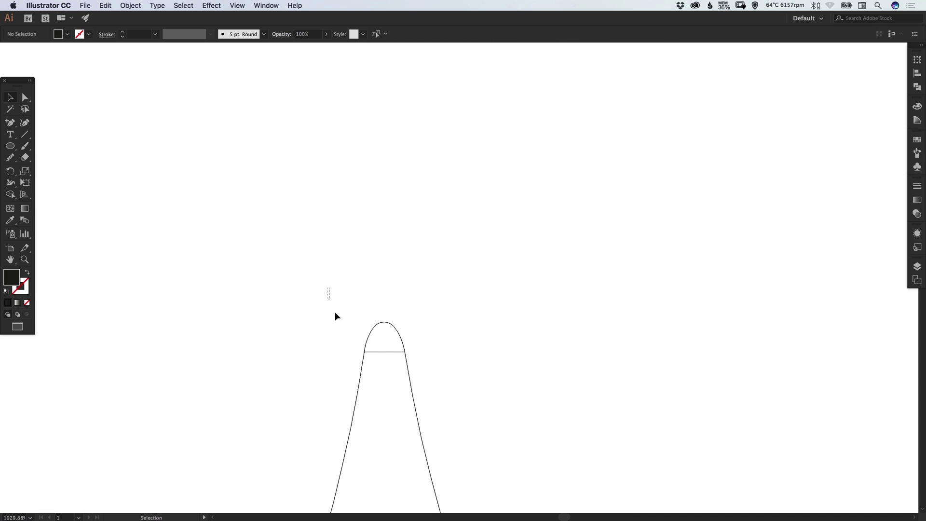
- Unite the cap and spire into one droplet path with Pathfinder Unite
left_click_drag(344, 326, 444, 411)
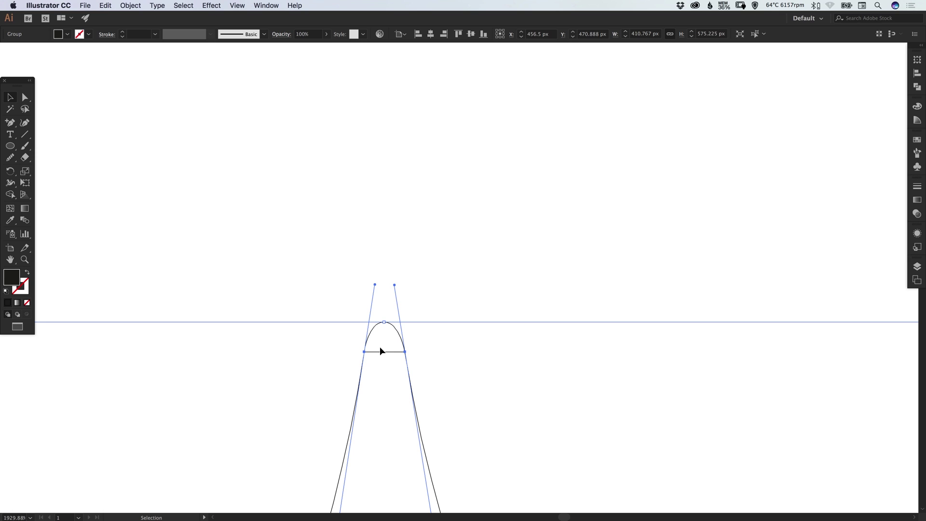
left_click(917, 86)
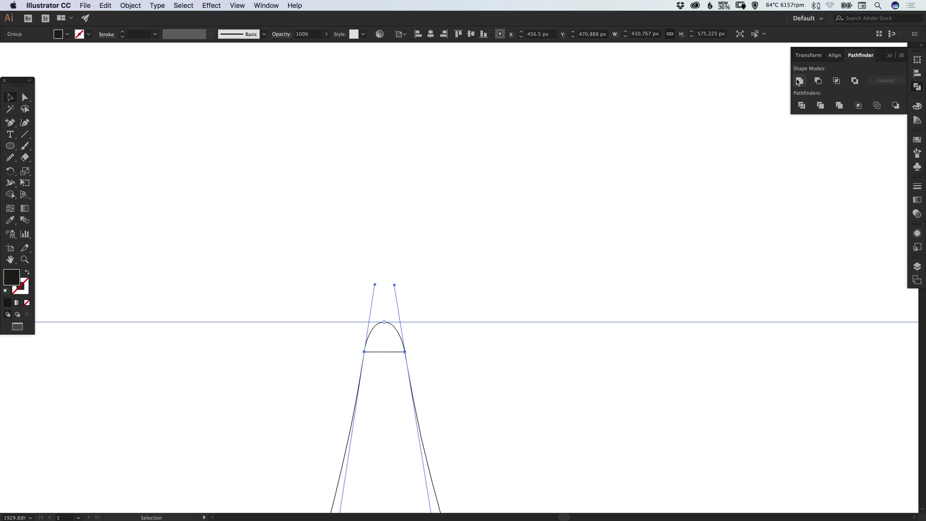
left_click(800, 81)
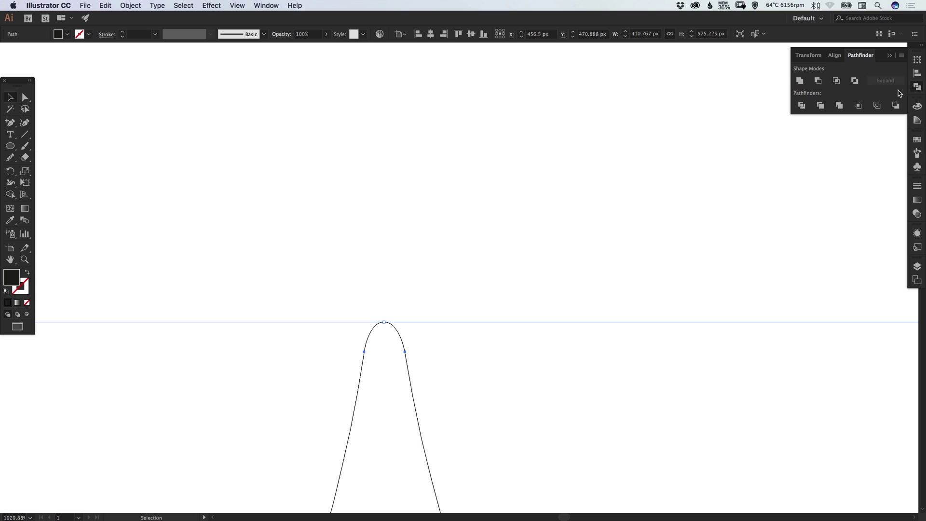
left_click(917, 87)
left_click(418, 259)
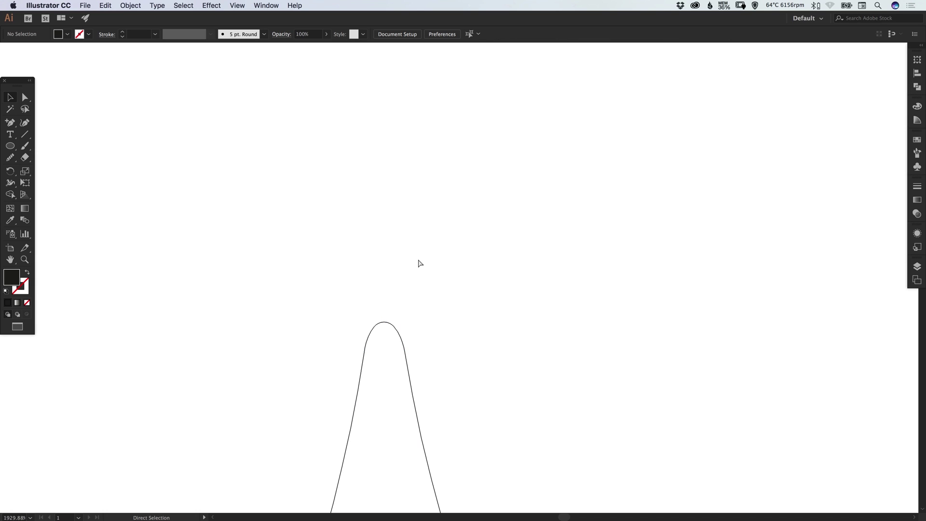
- Fit the whole artboard in view and return to Preview with solid fills
key("super+0")
key("w")
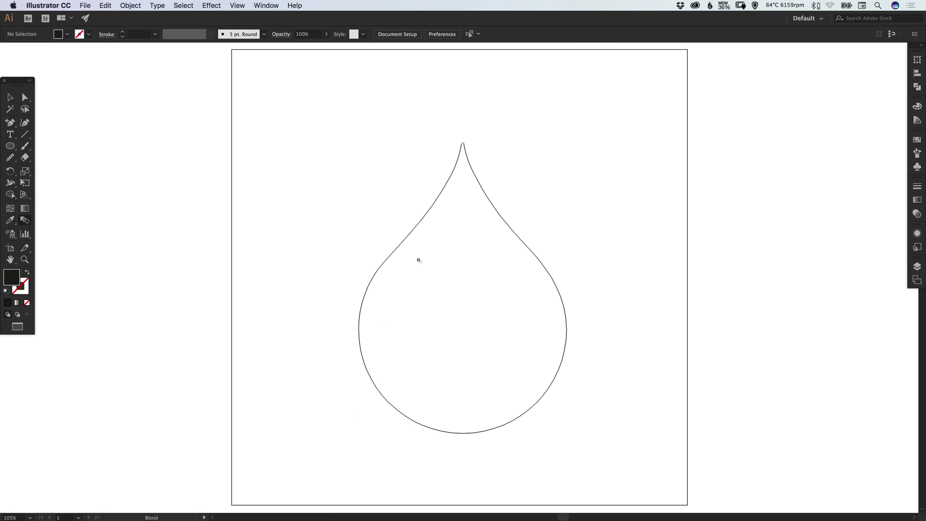
key("v")
key("super+y")
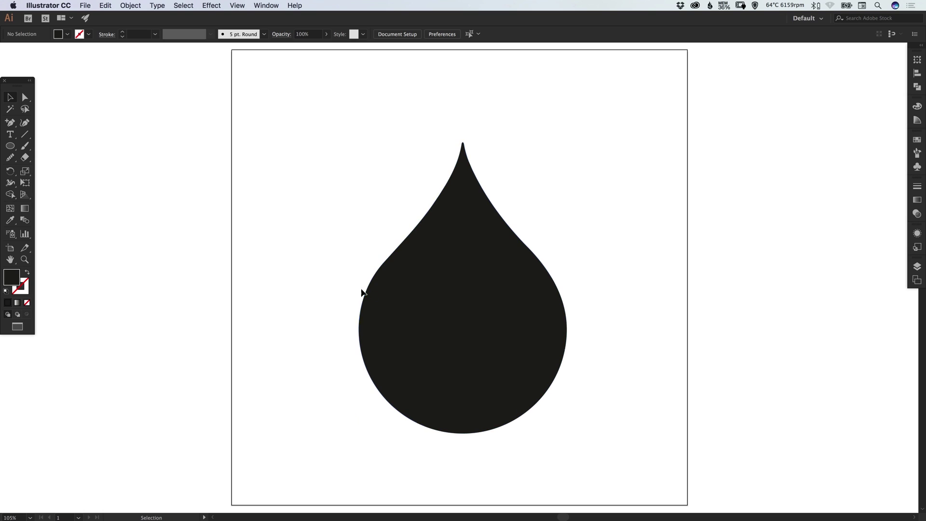
- Centre the droplet horizontally and vertically on the artboard
left_click_drag(363, 251, 419, 320)
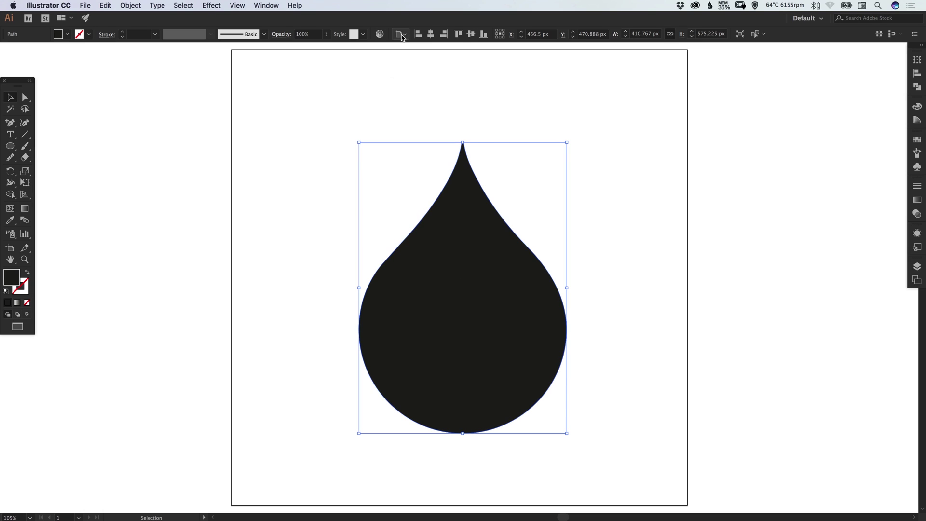
left_click(430, 35)
left_click(468, 36)
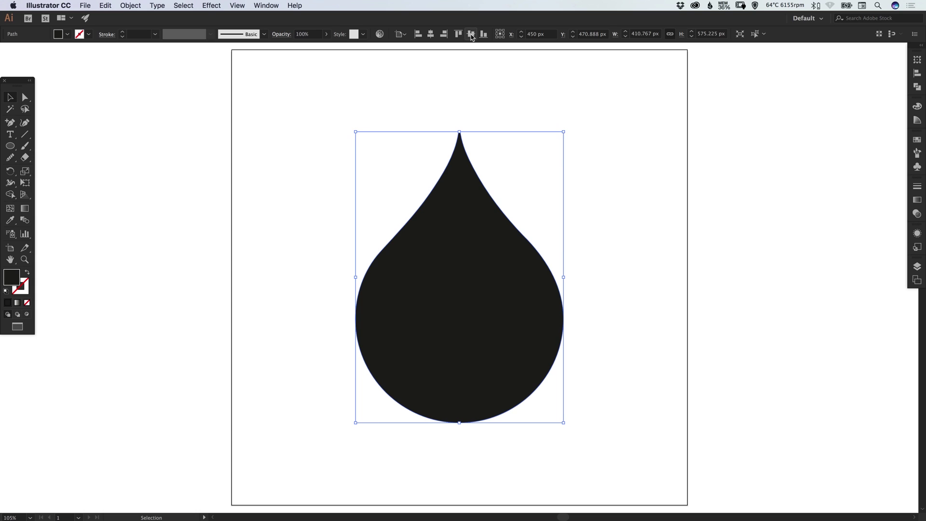
left_click(400, 34)
left_click(404, 48)
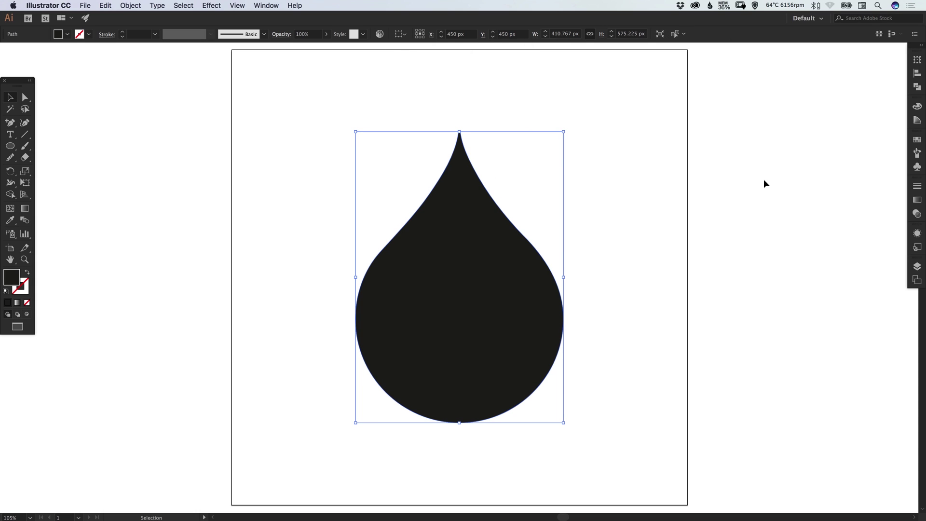
- Fill the droplet teal (R 54, G 200, B 225) by editing a blue swatch's green value
left_click(917, 141)
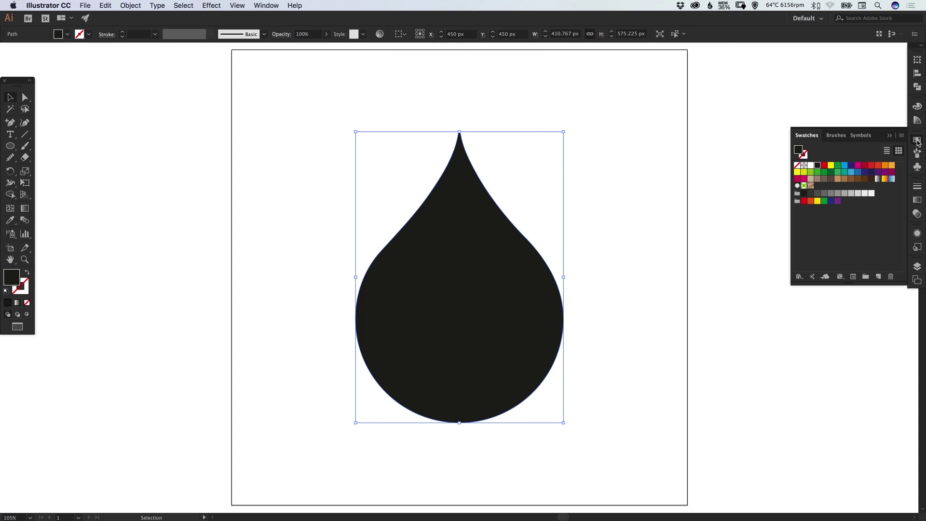
double_click(852, 173)
left_click(496, 291)
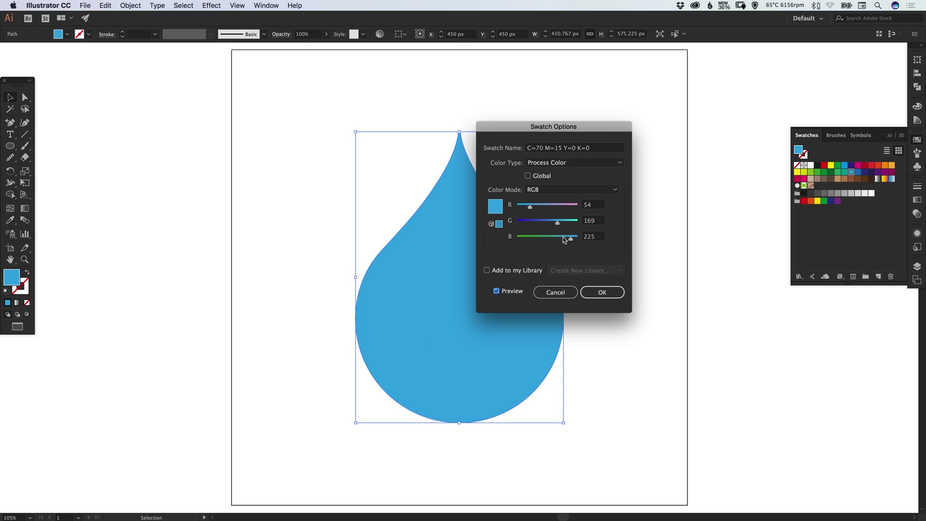
left_click(566, 222)
left_click(499, 234)
left_click(602, 292)
left_click(777, 282)
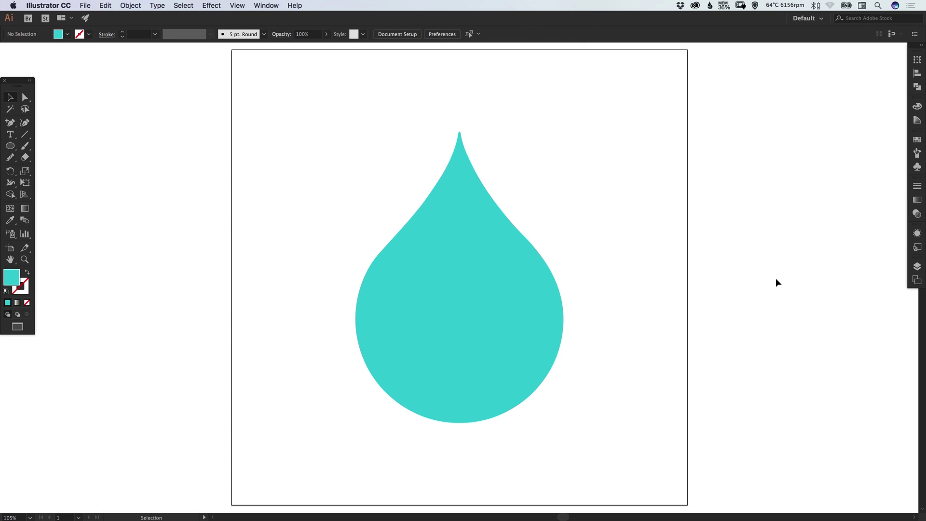